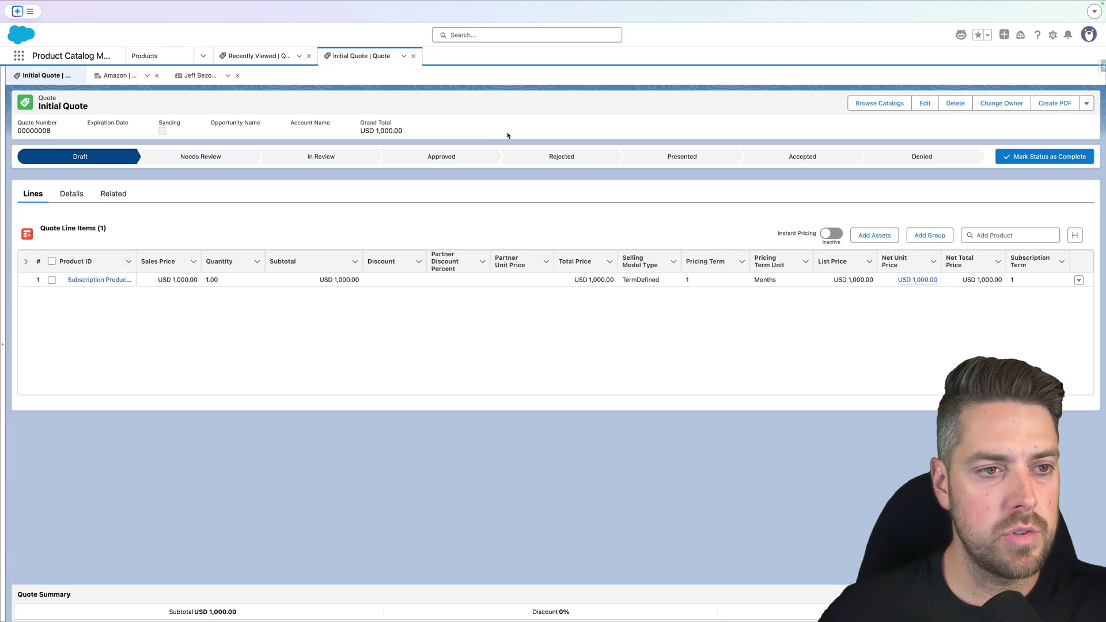
Move between the Amazon account record and the Initial Quote record
{"action": "left_click", "coordinate": [260, 137]}
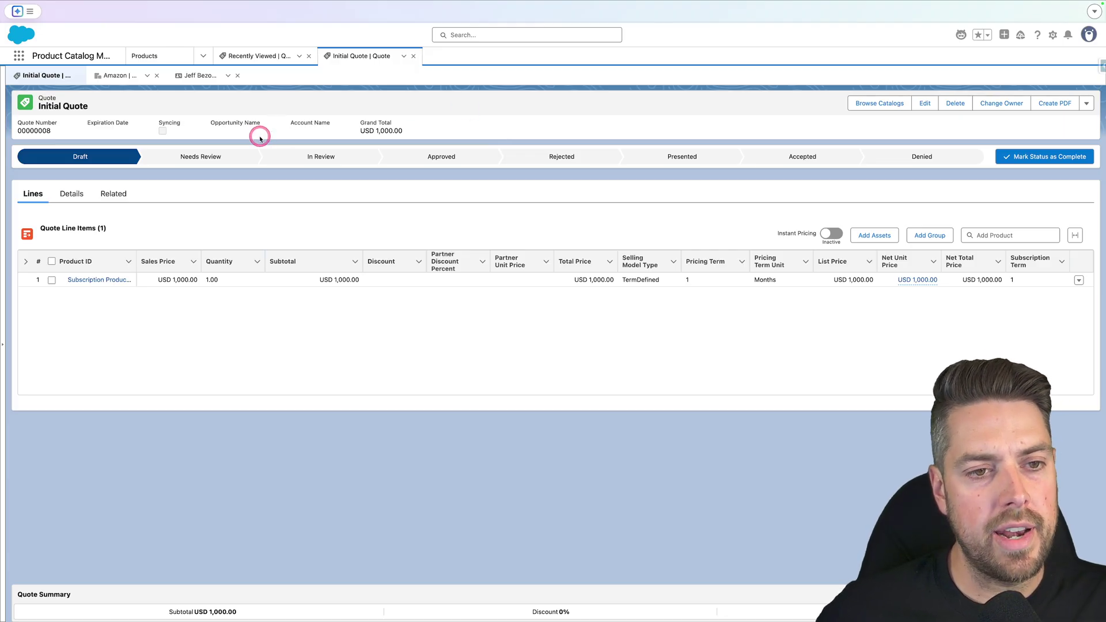
{"action": "left_click", "coordinate": [125, 81]}
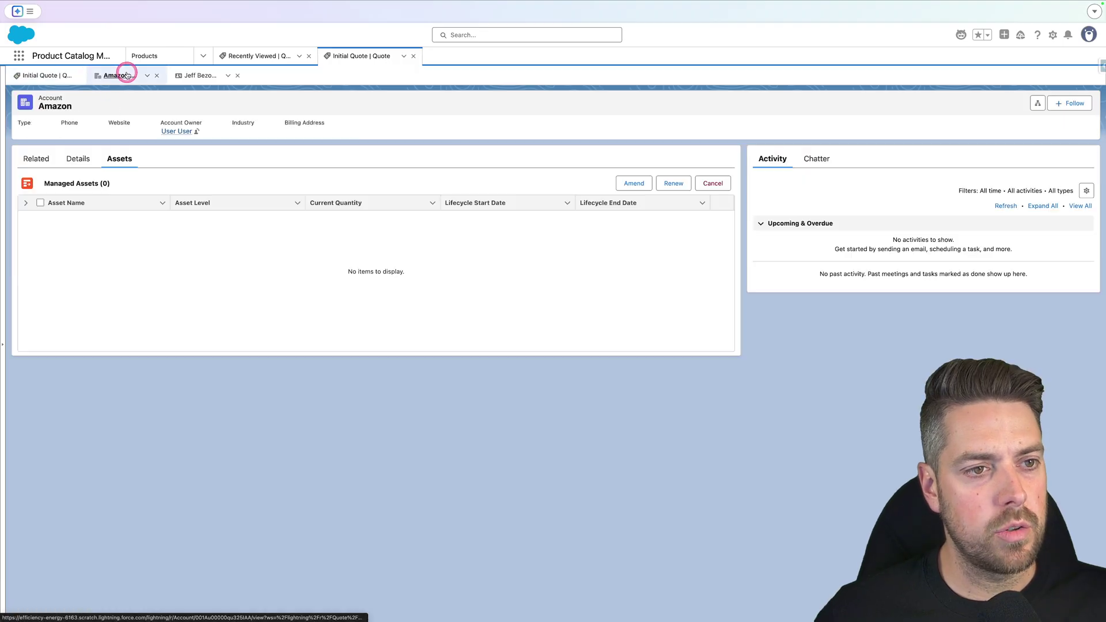
{"action": "left_click", "coordinate": [28, 81]}
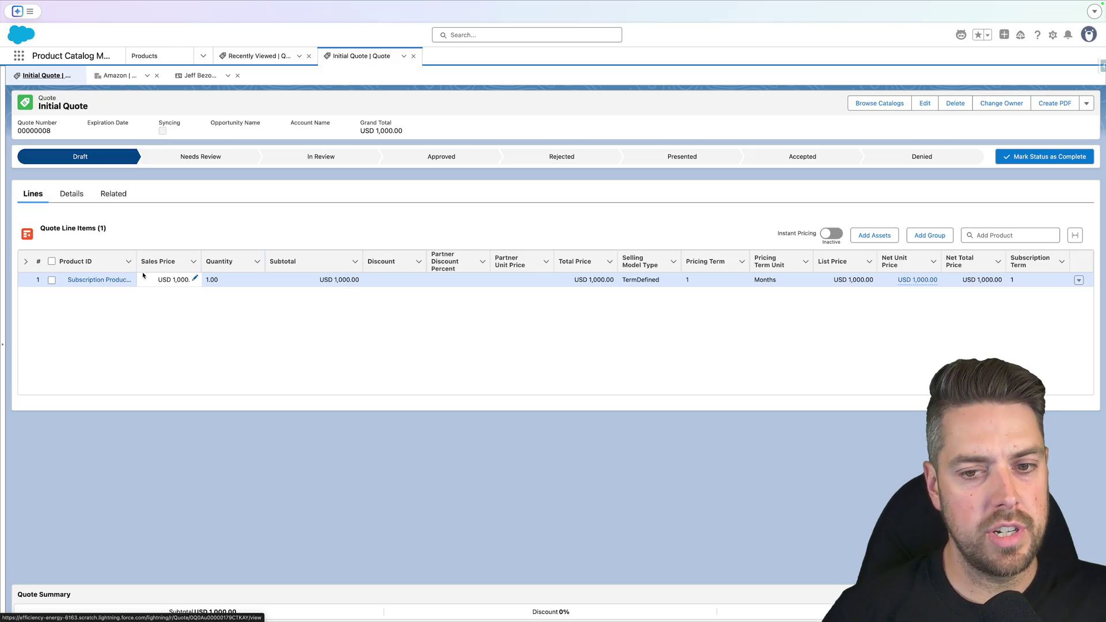
List the flow definitions with a wider Flow Label column and bring up Create Renewal - V2
{"action": "left_click", "coordinate": [191, 217]}
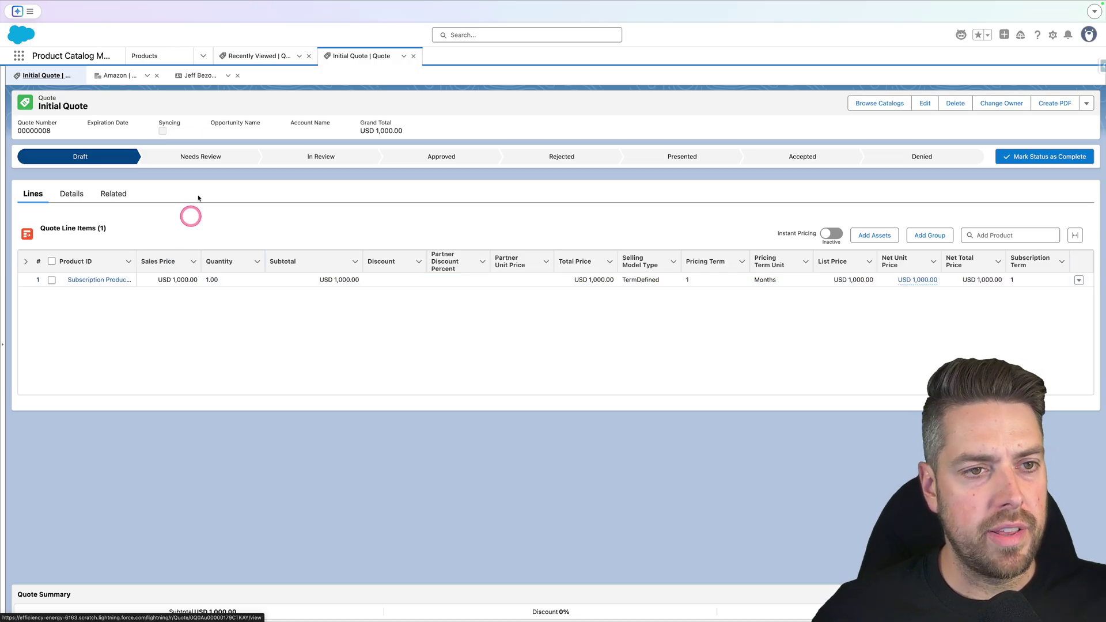
{"action": "mouse_move", "coordinate": [385, 168]}
{"action": "left_mouse_down"}
{"action": "mouse_move", "coordinate": [404, 188]}
{"action": "mouse_move", "coordinate": [376, 5]}
{"action": "mouse_move", "coordinate": [397, 3]}
{"action": "left_mouse_up"}
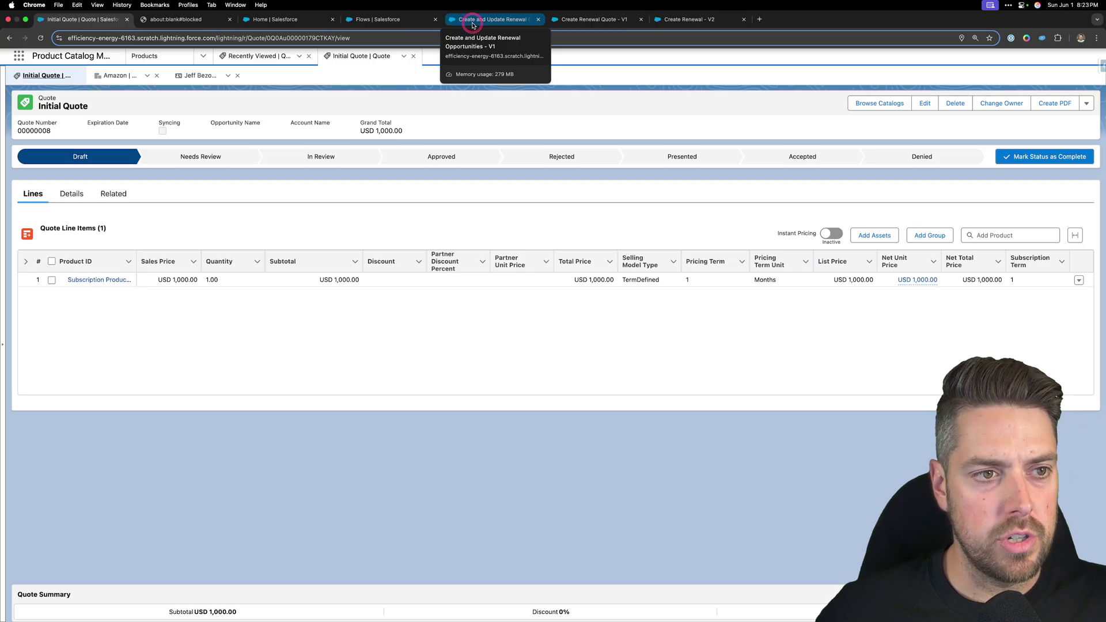
{"action": "left_click", "coordinate": [372, 19]}
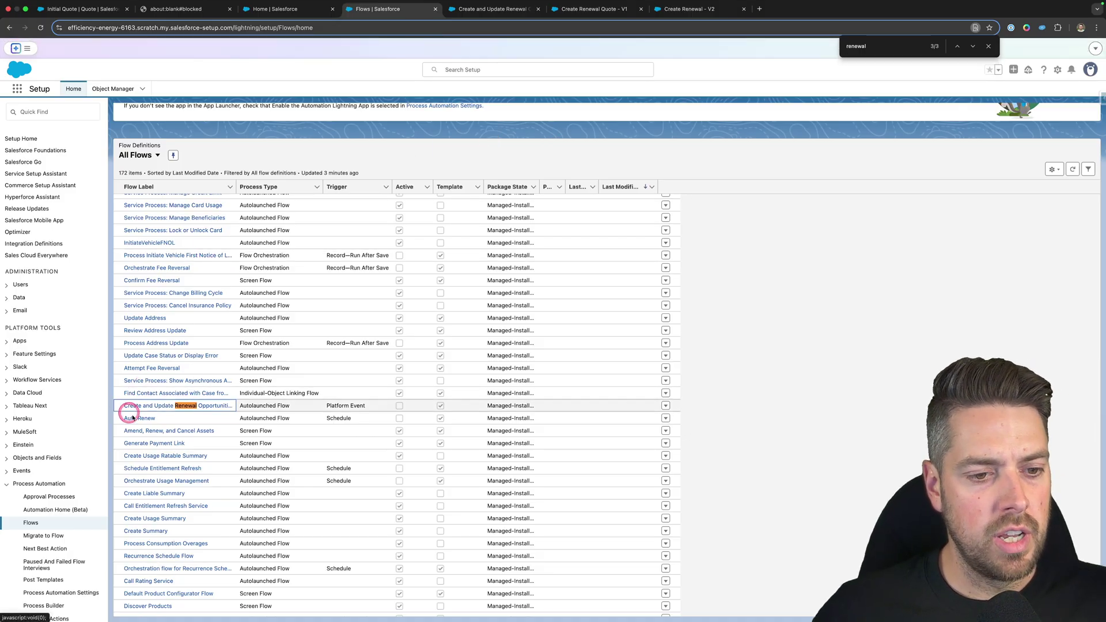
{"action": "left_click_drag", "start_coordinate": [236, 187], "coordinate": [298, 187]}
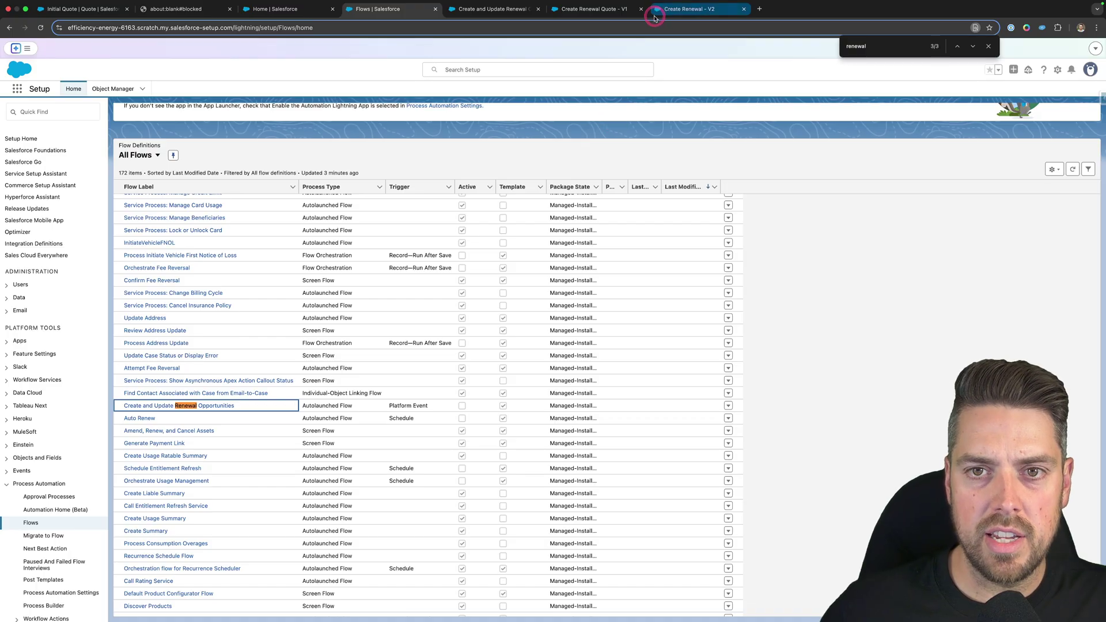
{"action": "left_click", "coordinate": [688, 9]}
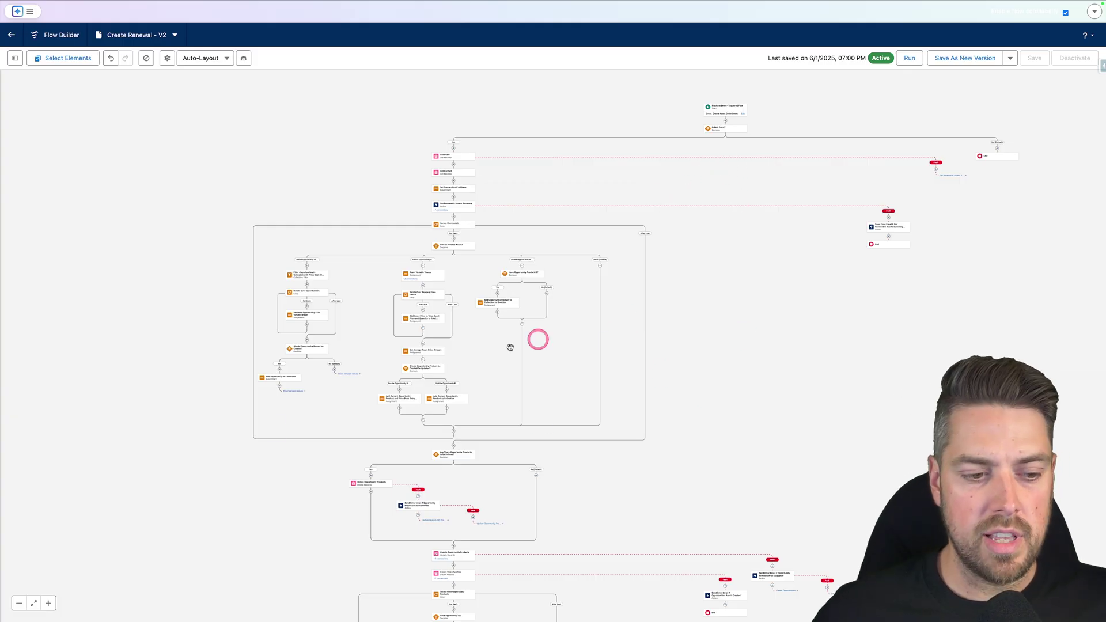
{"action": "left_click", "coordinate": [49, 603]}
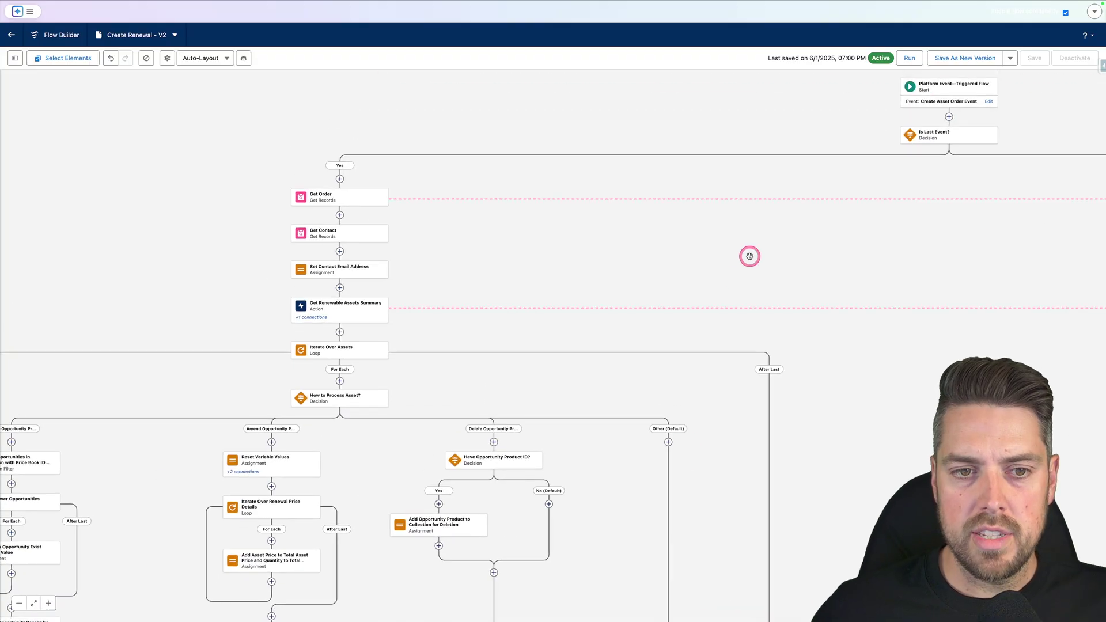
{"action": "left_click_drag", "start_coordinate": [749, 254], "coordinate": [631, 321]}
{"action": "left_click_drag", "start_coordinate": [675, 287], "coordinate": [531, 227]}
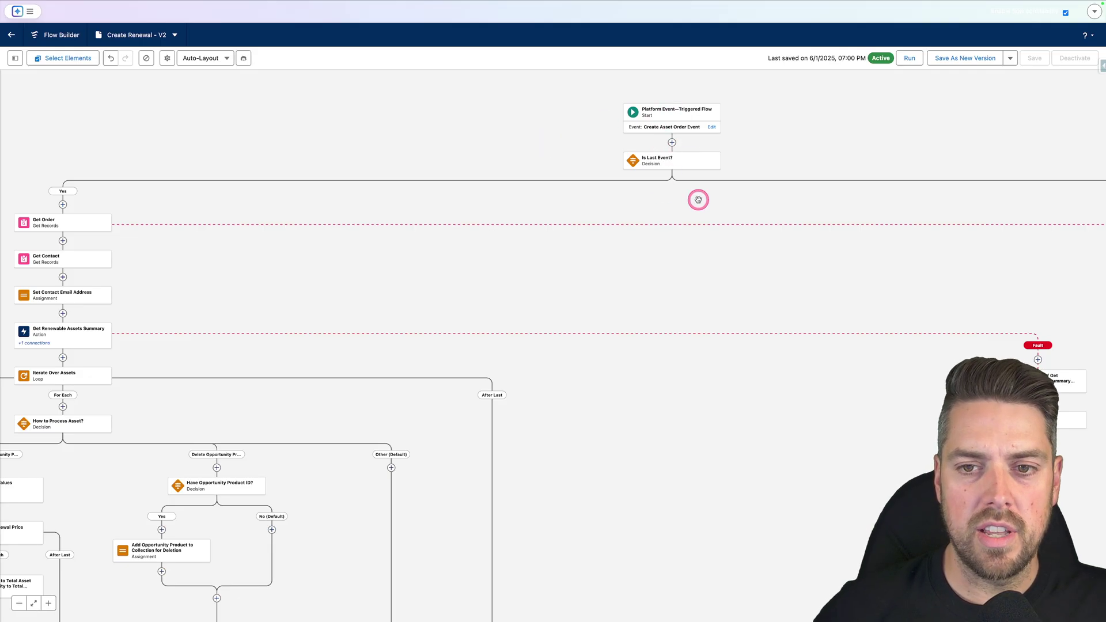
{"action": "left_click_drag", "start_coordinate": [680, 207], "coordinate": [867, 158]}
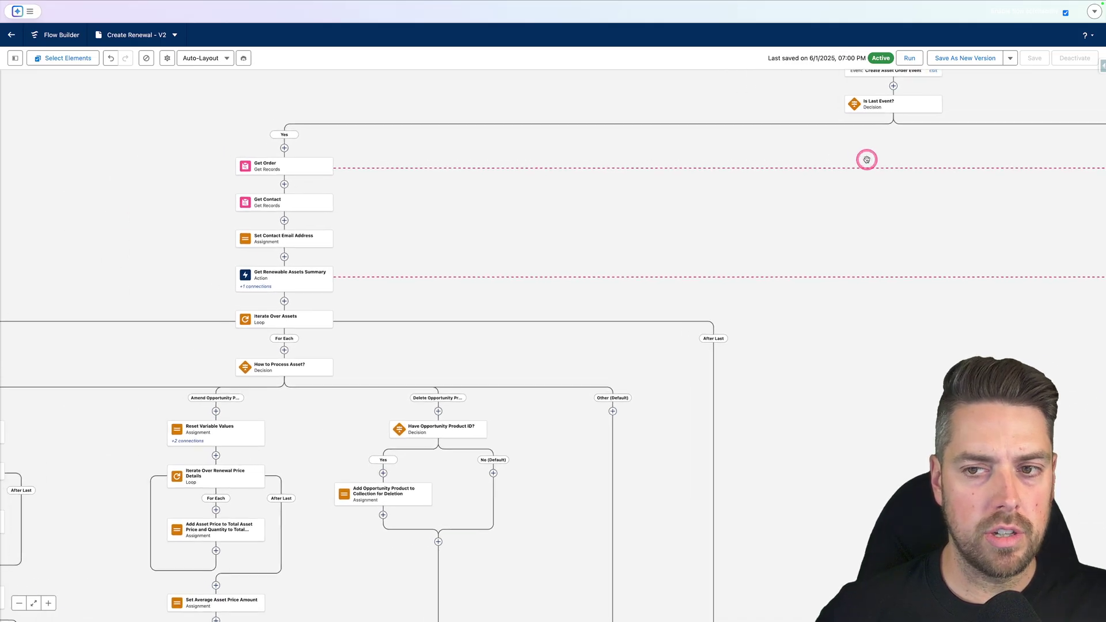
{"action": "left_click_drag", "start_coordinate": [735, 166], "coordinate": [765, 167]}
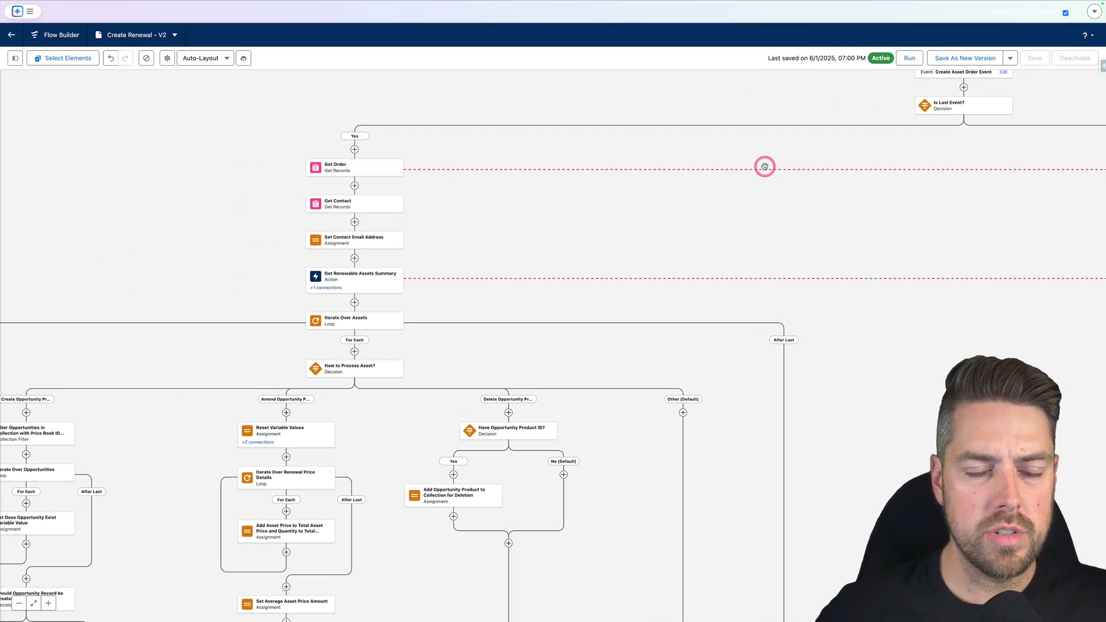
{"action": "mouse_move", "coordinate": [348, 170]}
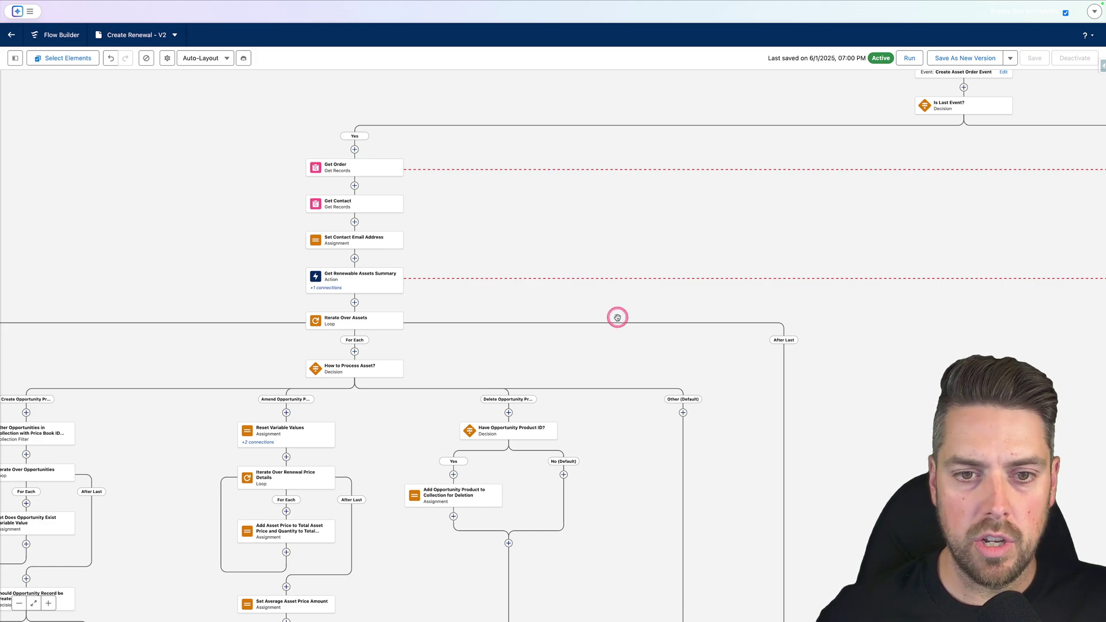
{"action": "left_click_drag", "start_coordinate": [618, 317], "coordinate": [363, 240]}
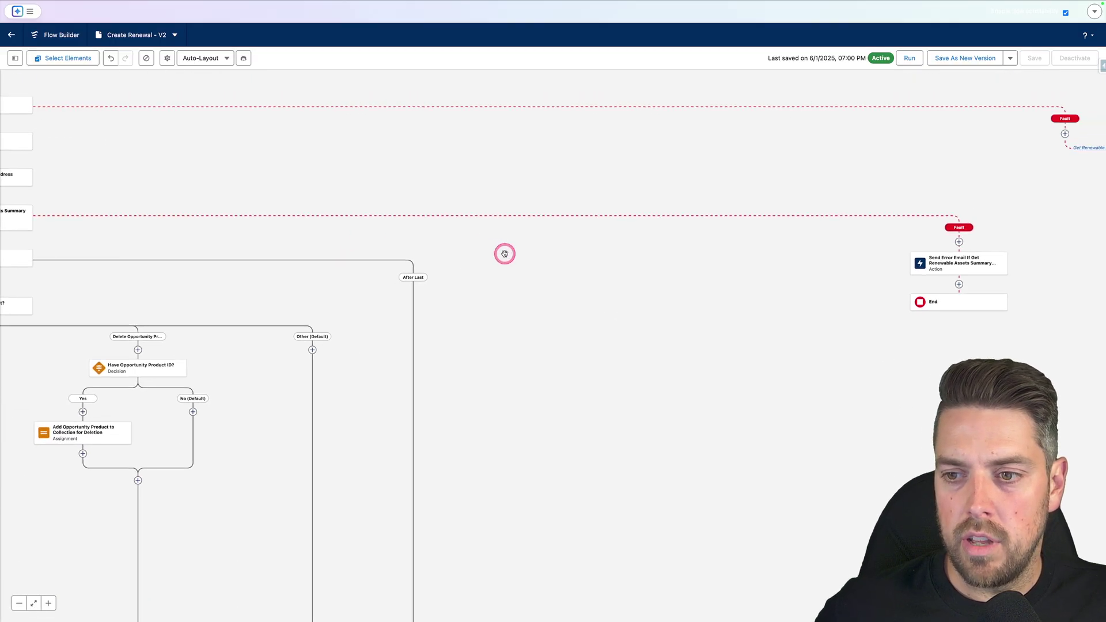
{"action": "left_click_drag", "start_coordinate": [503, 252], "coordinate": [932, 292]}
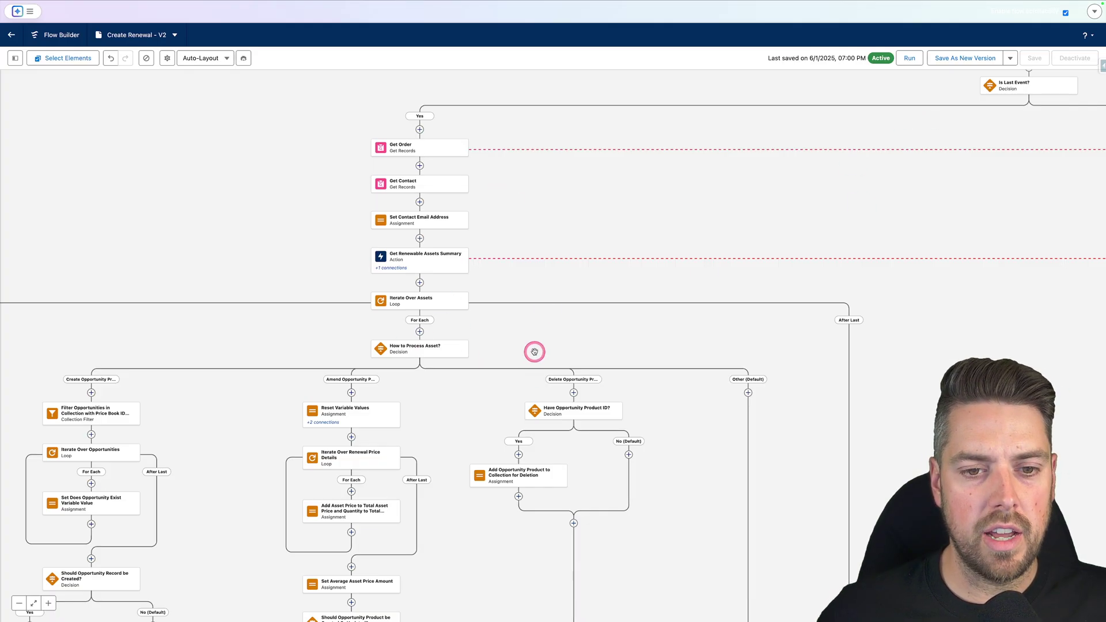
{"action": "left_click_drag", "start_coordinate": [534, 351], "coordinate": [645, 245]}
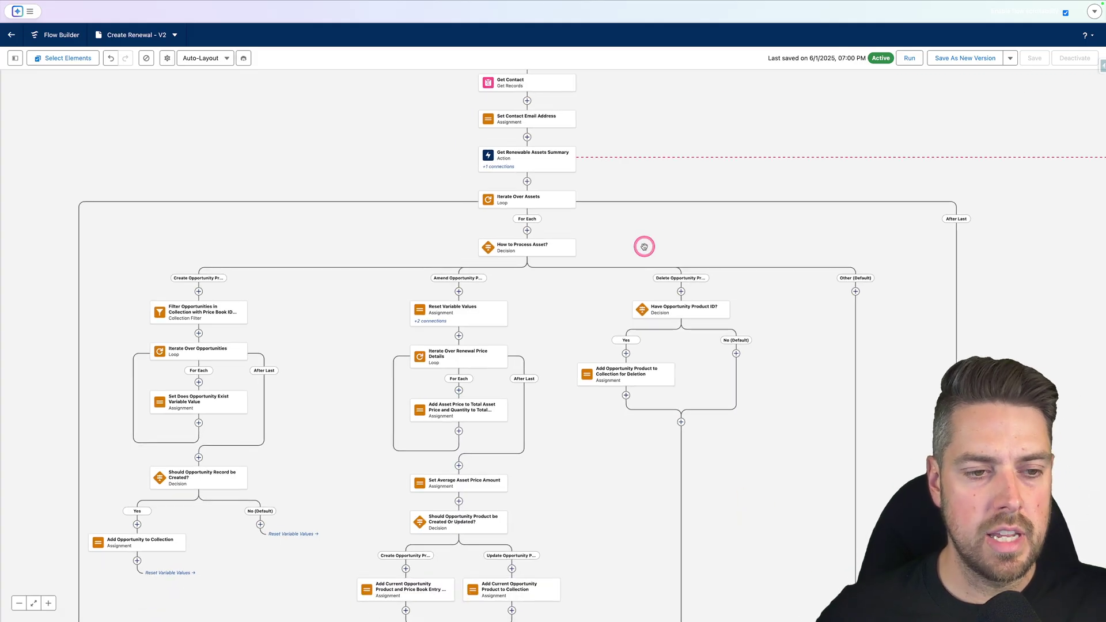
{"action": "left_click_drag", "start_coordinate": [586, 293], "coordinate": [661, 207]}
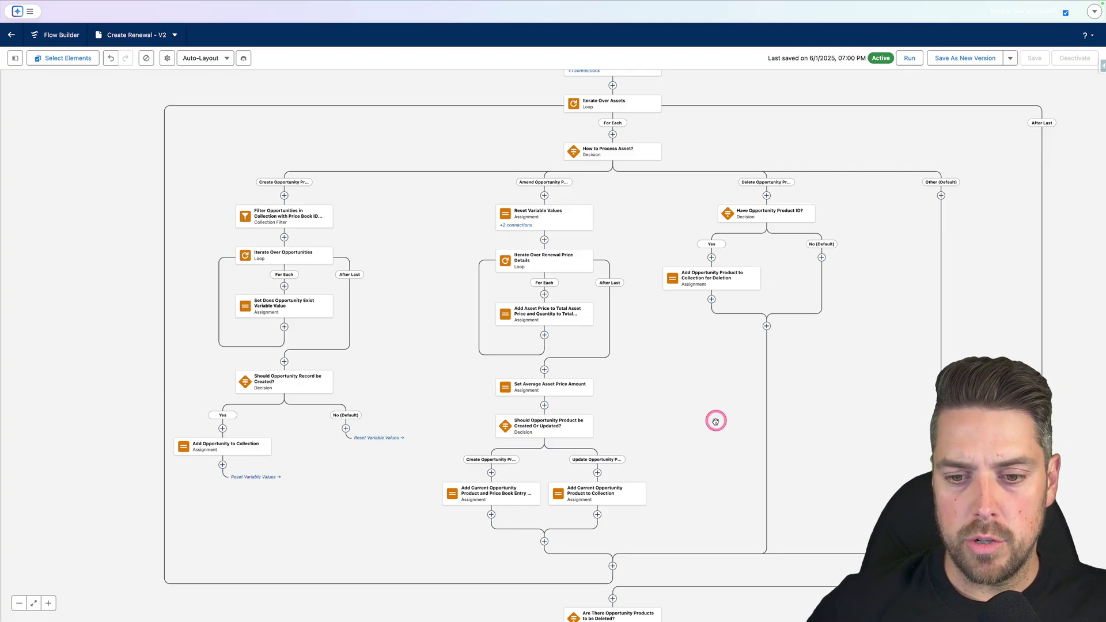
{"action": "left_click_drag", "start_coordinate": [714, 420], "coordinate": [659, 251]}
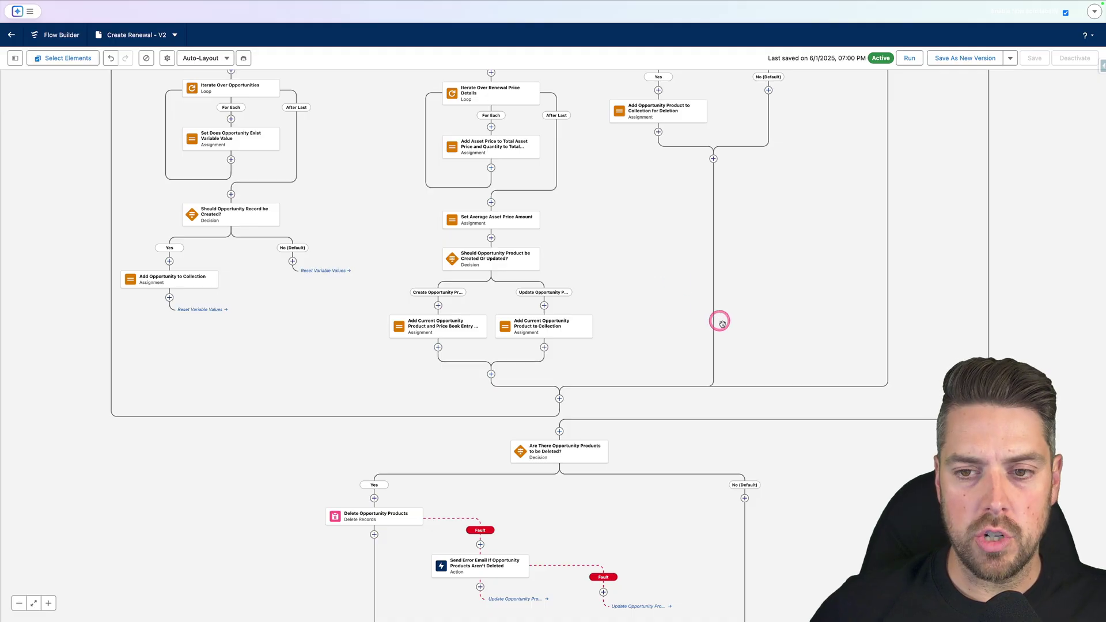
{"action": "scroll", "coordinate": [788, 350], "scroll_direction": "down", "scroll_amount": 6}
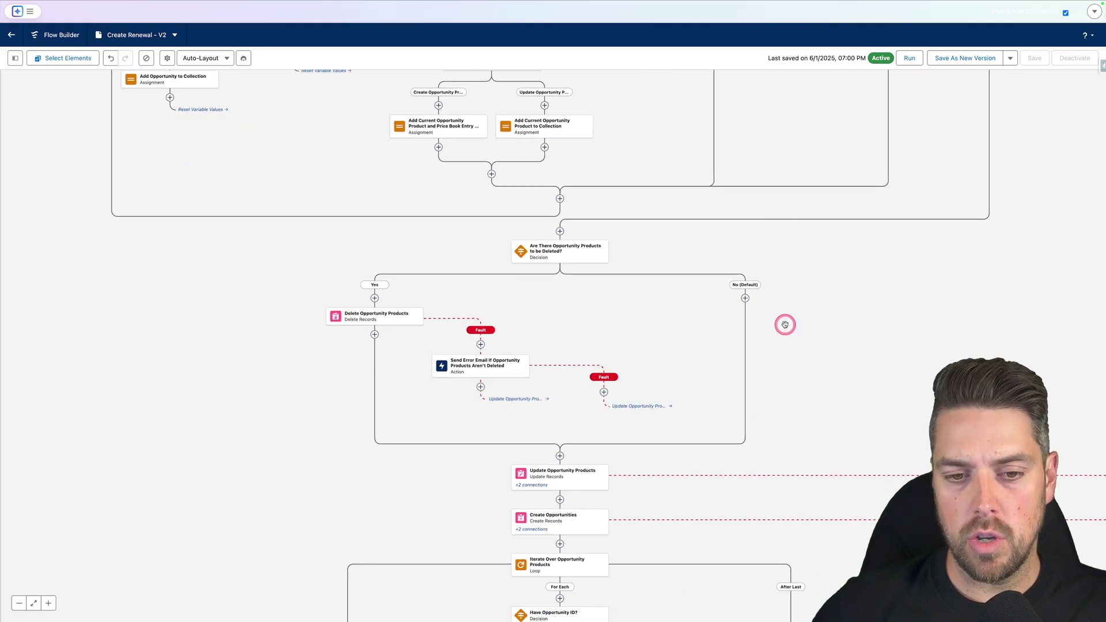
{"action": "scroll", "coordinate": [850, 282], "scroll_direction": "down", "scroll_amount": 2}
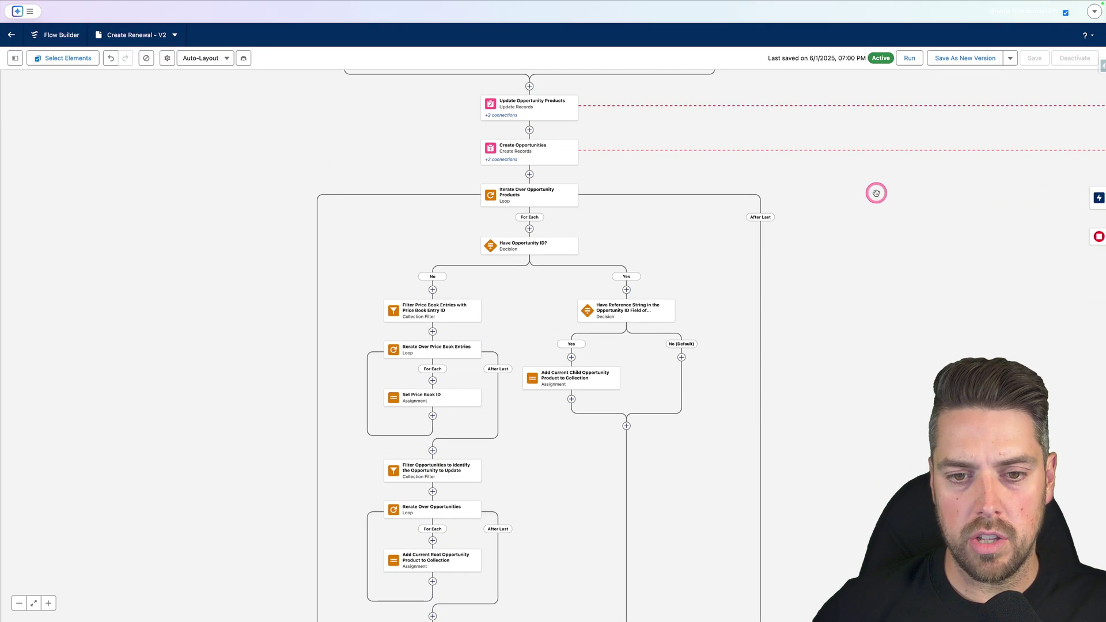
{"action": "scroll", "coordinate": [876, 193], "scroll_direction": "down", "scroll_amount": 10}
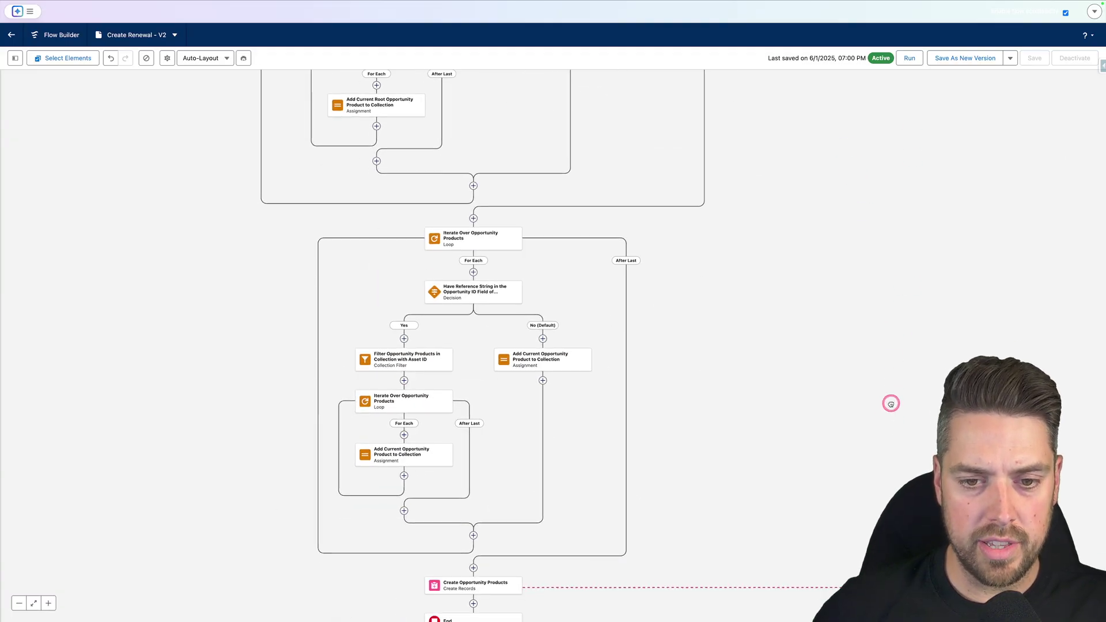
{"action": "scroll", "coordinate": [892, 404], "scroll_direction": "down", "scroll_amount": 4}
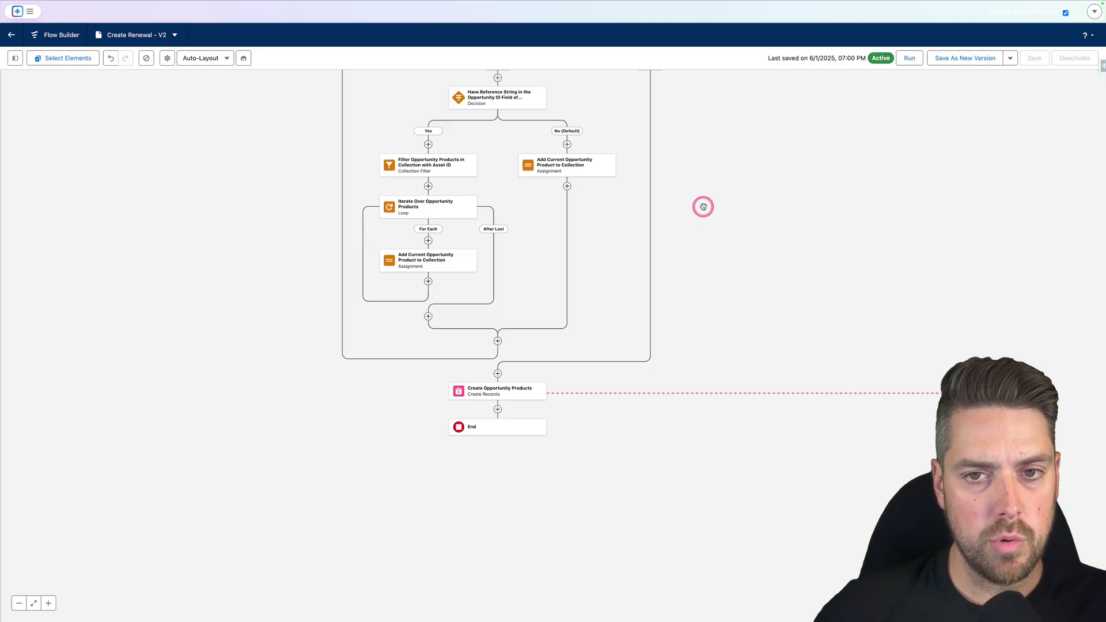
{"action": "left_click_drag", "start_coordinate": [704, 205], "coordinate": [828, 328]}
{"action": "mouse_move", "coordinate": [262, 5]}
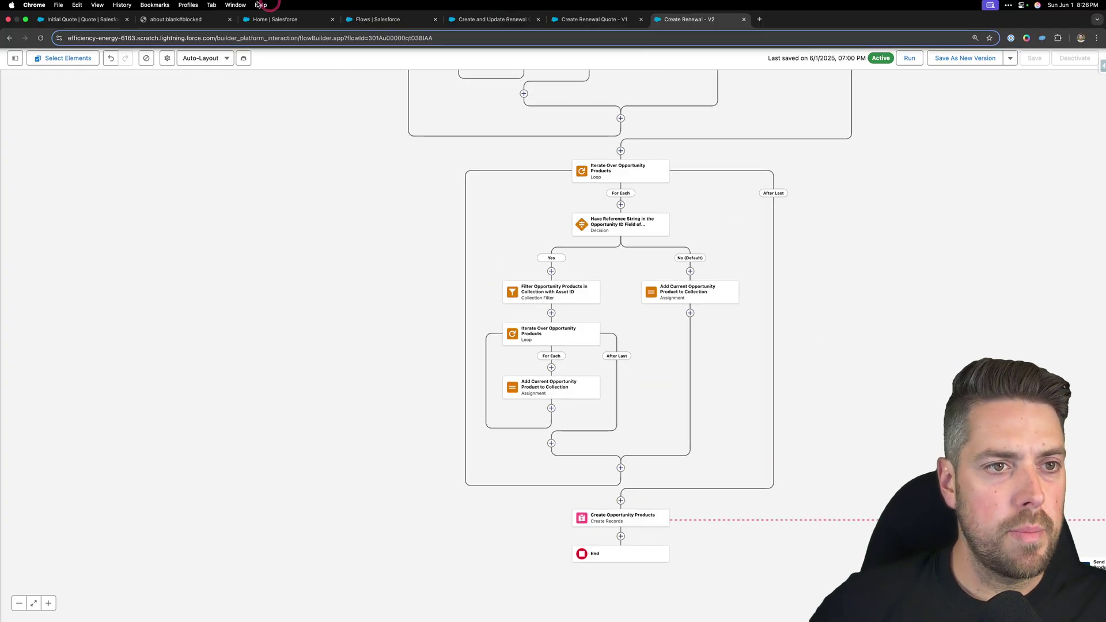
Create an order from the Initial Quote with Create Order and open the new order 00000103
{"action": "left_click", "coordinate": [84, 19]}
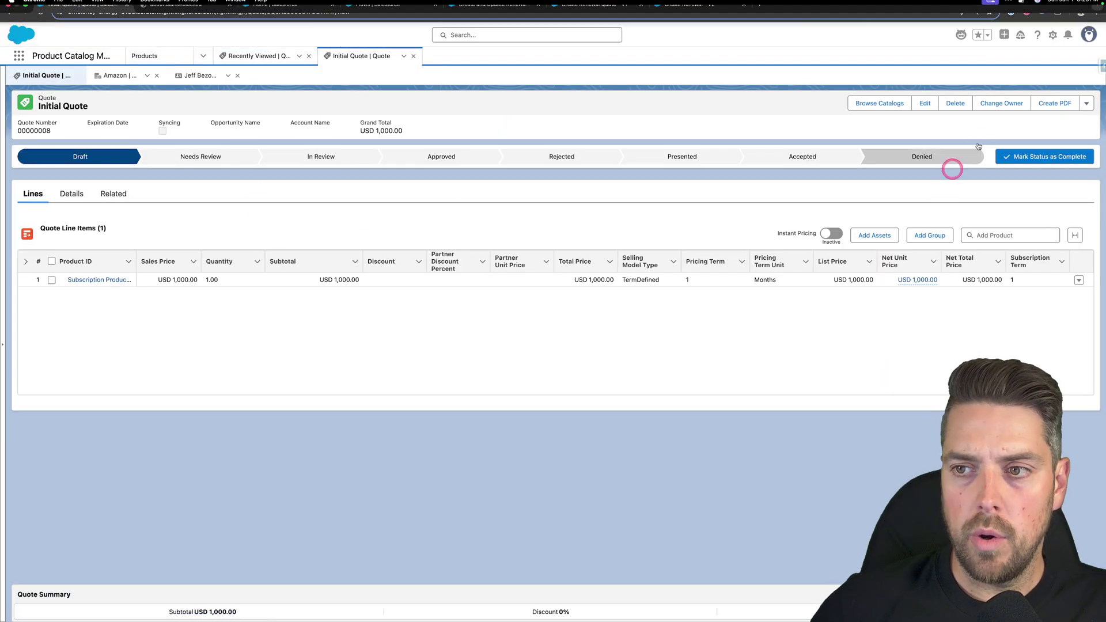
{"action": "left_click", "coordinate": [1087, 103]}
{"action": "left_click", "coordinate": [1068, 162]}
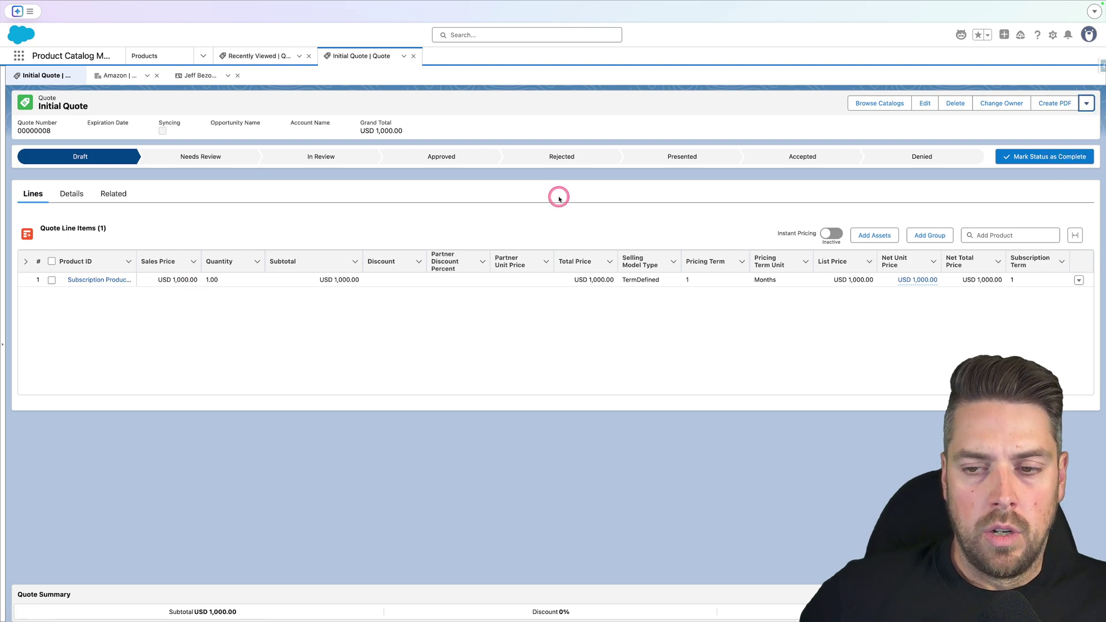
{"action": "left_click", "coordinate": [509, 58]}
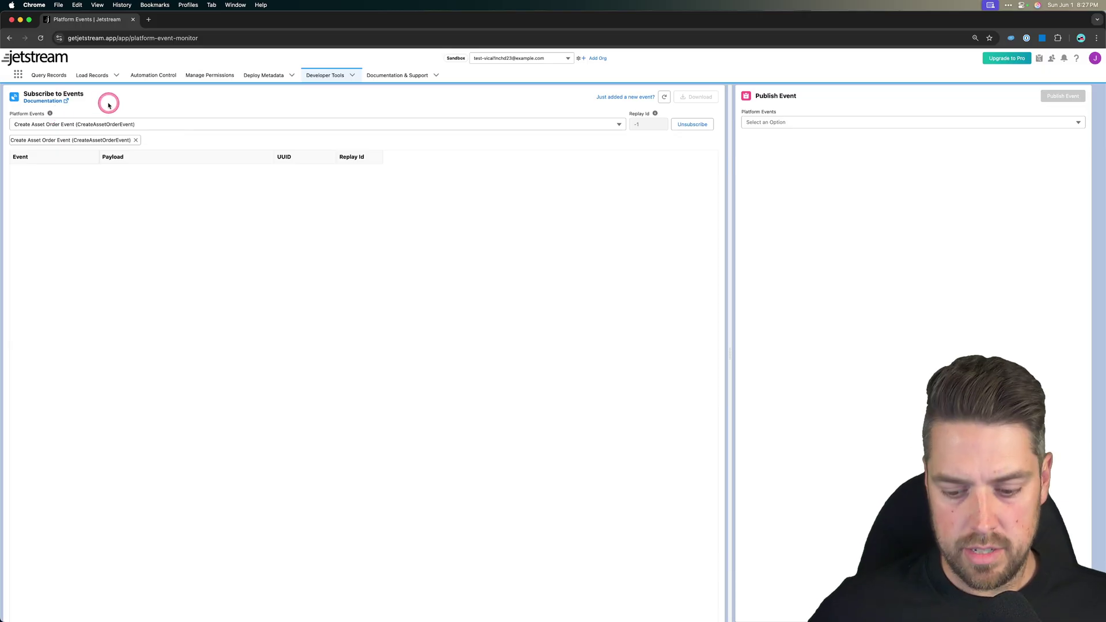
Enlarge the Jetstream Create Asset Order Event monitor, then go back to the Salesforce order window
{"action": "key", "text": "super+equal"}
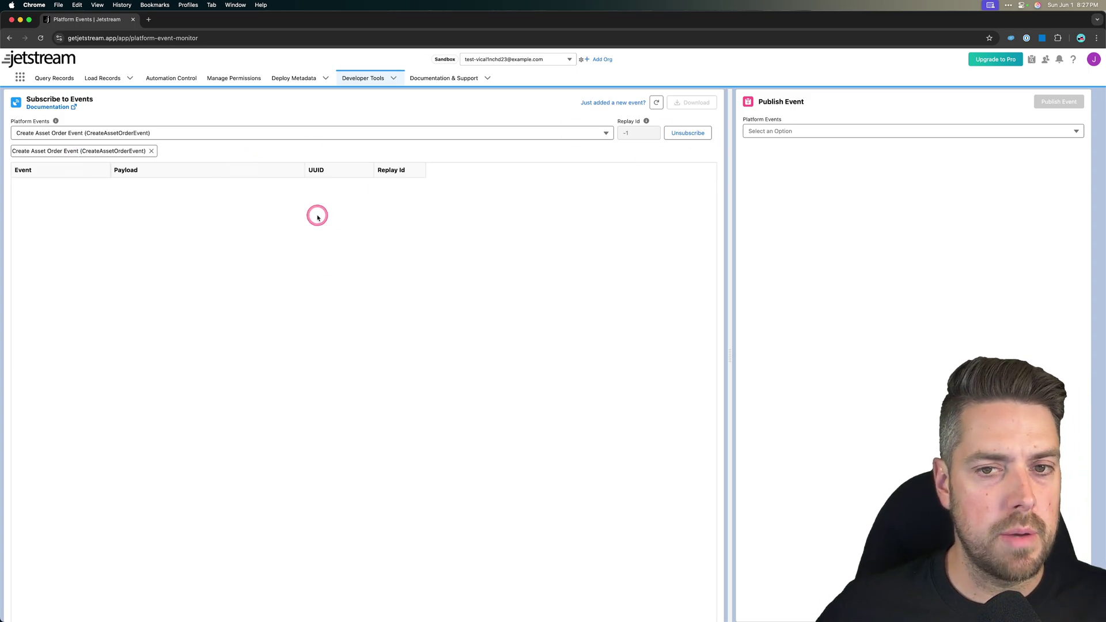
{"action": "key", "text": "ctrl+Right"}
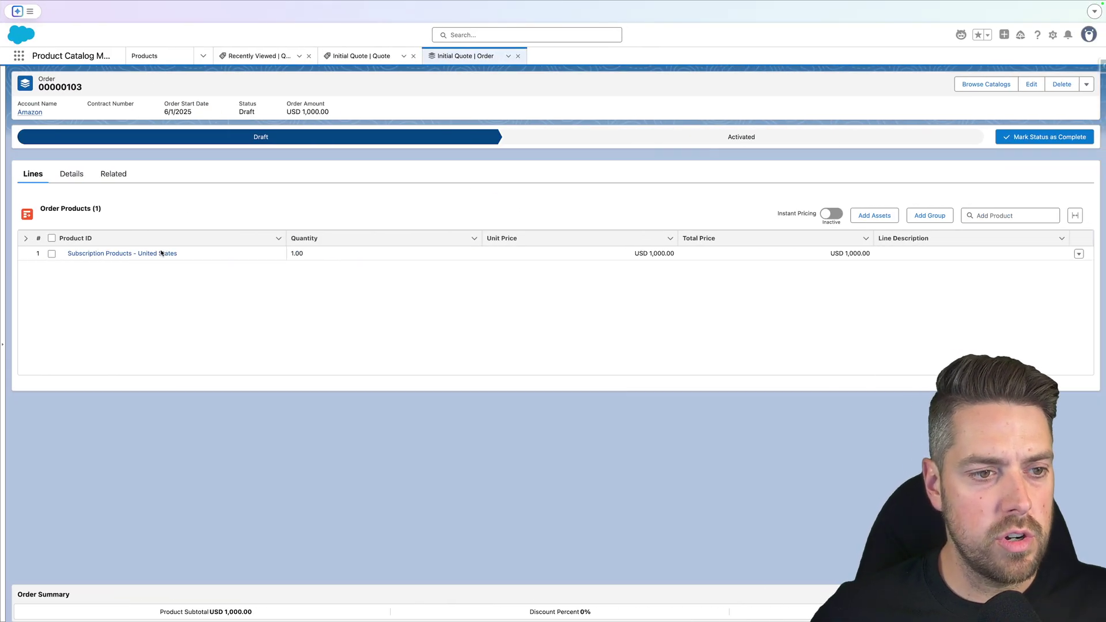
Mark order 00000103 as Activated and view the Amazon account's managed assets
{"action": "left_click", "coordinate": [708, 138]}
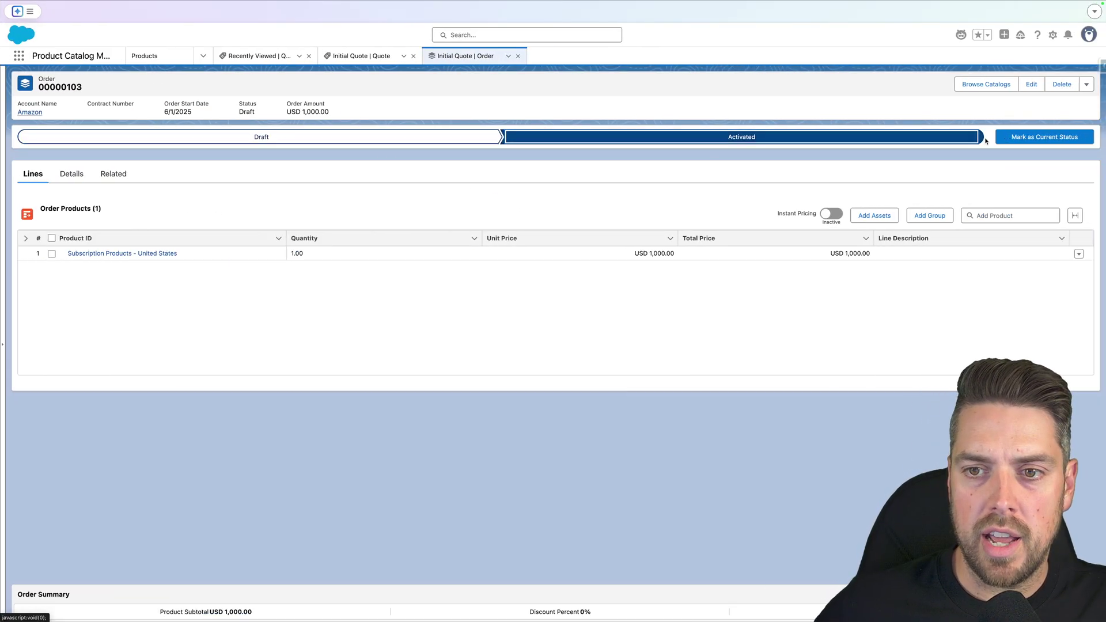
{"action": "left_click", "coordinate": [1013, 138]}
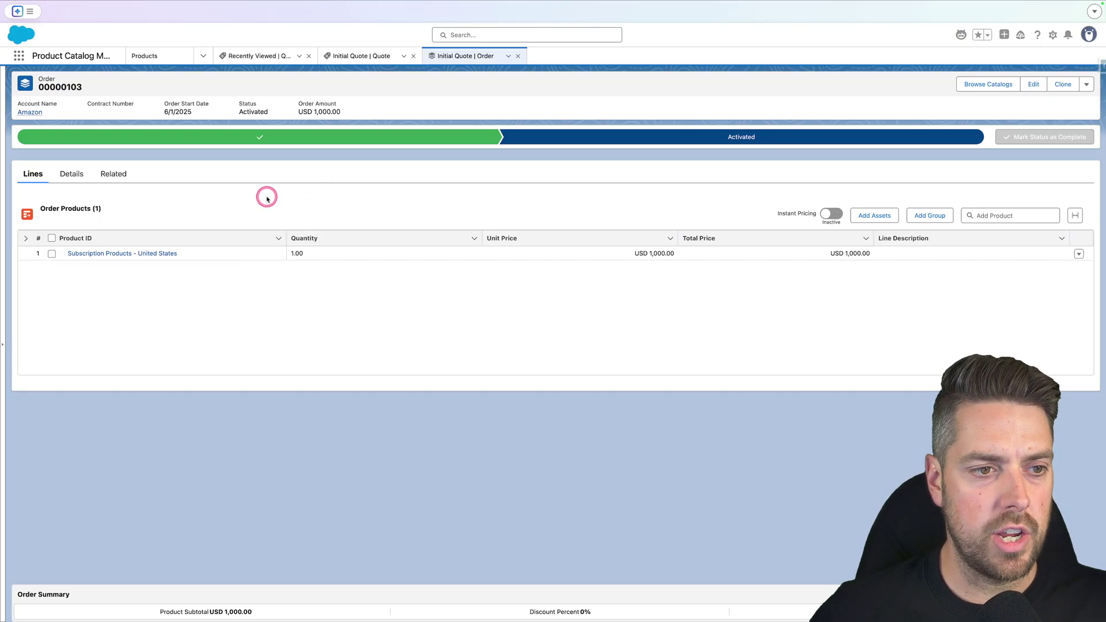
{"action": "left_click", "coordinate": [30, 113]}
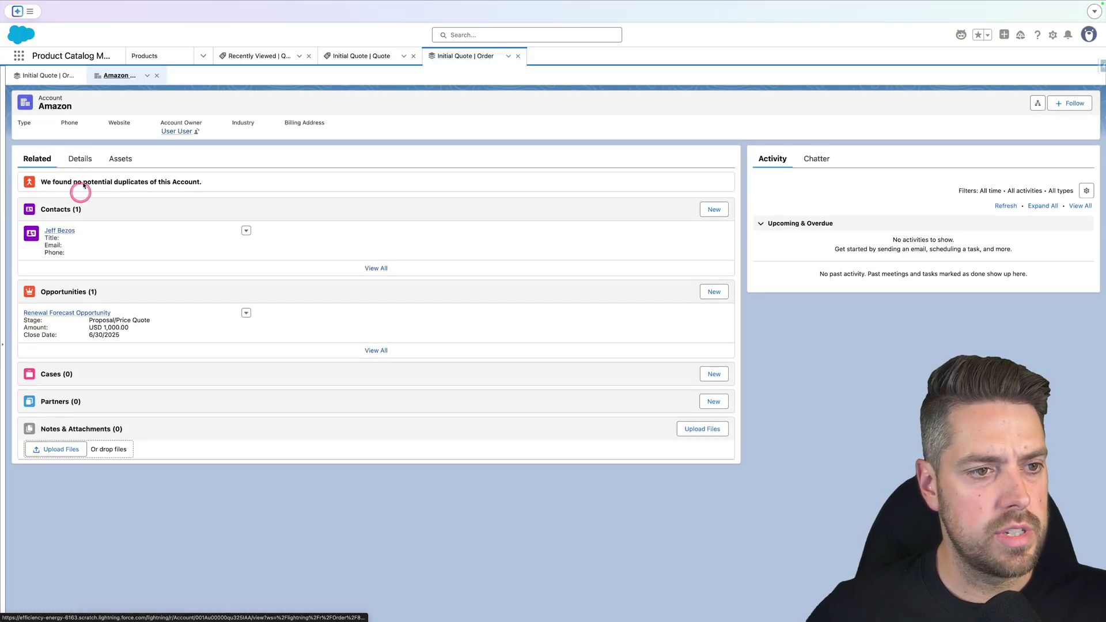
{"action": "left_click", "coordinate": [121, 160]}
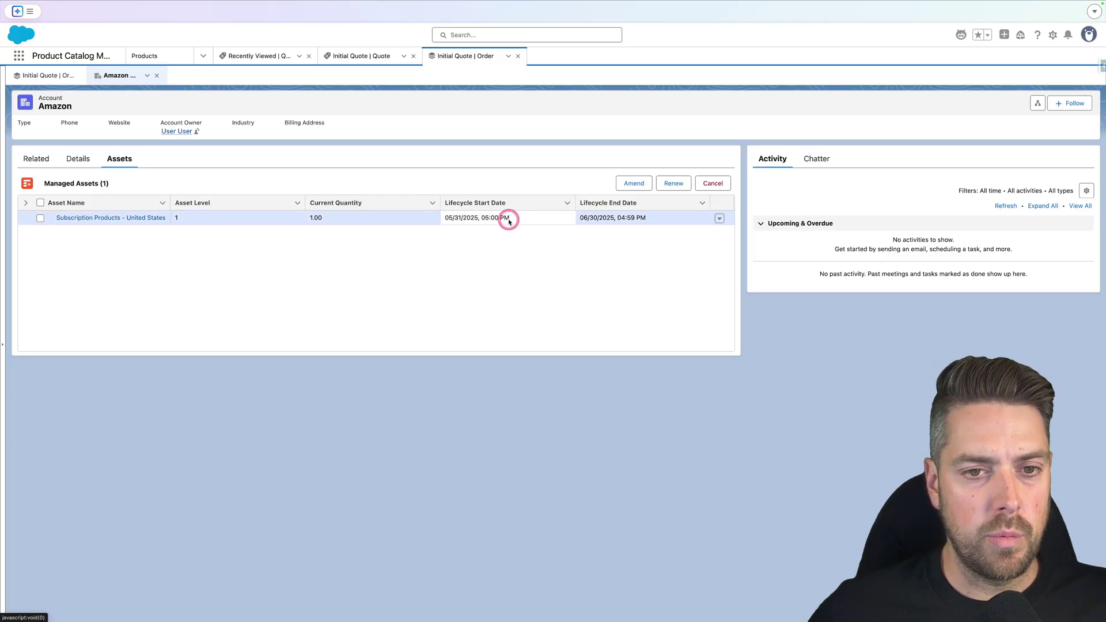
{"action": "key", "text": "ctrl+Left"}
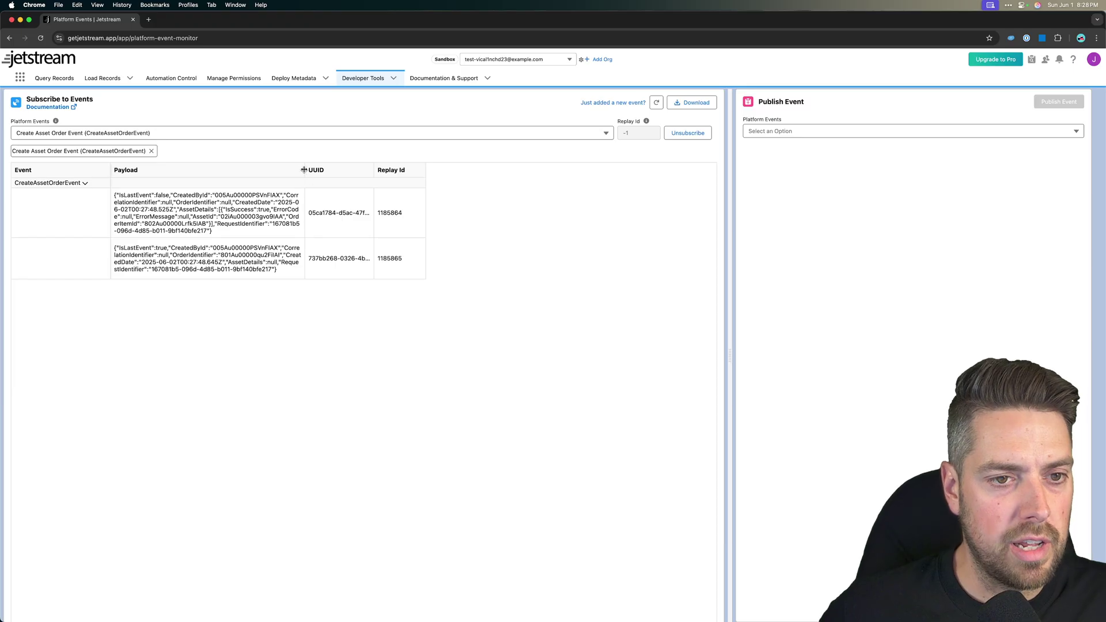
Widen the Payload column and select the OrderIdentifier in the second CreateAssetOrderEvent payload
{"action": "left_click_drag", "start_coordinate": [304, 170], "coordinate": [447, 169]}
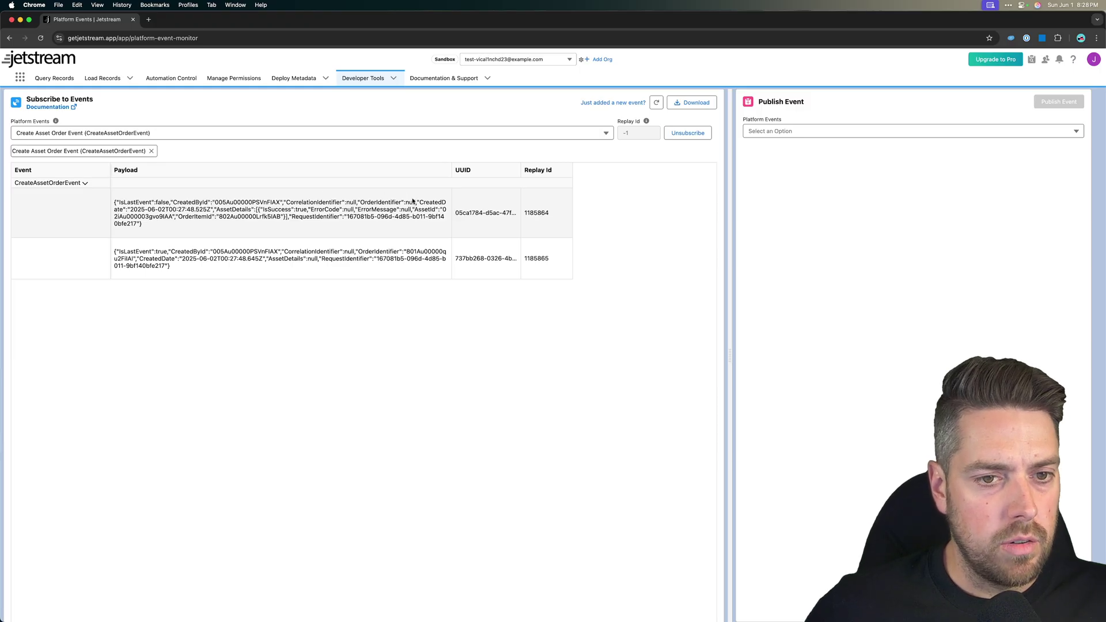
{"action": "double_click", "coordinate": [435, 252]}
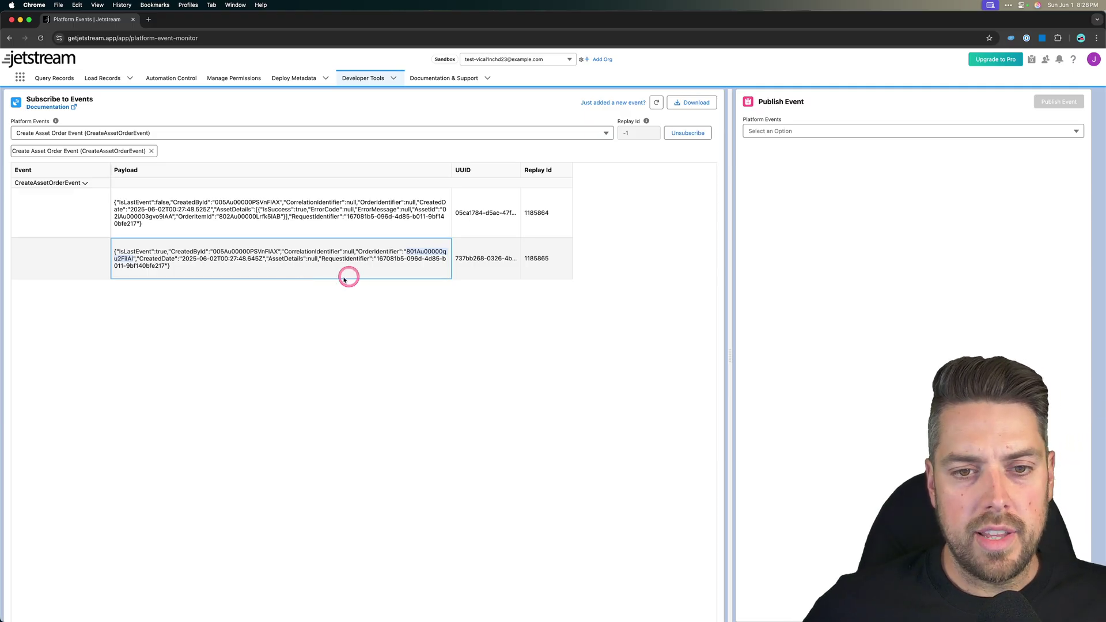
{"action": "key", "text": "ctrl+Right"}
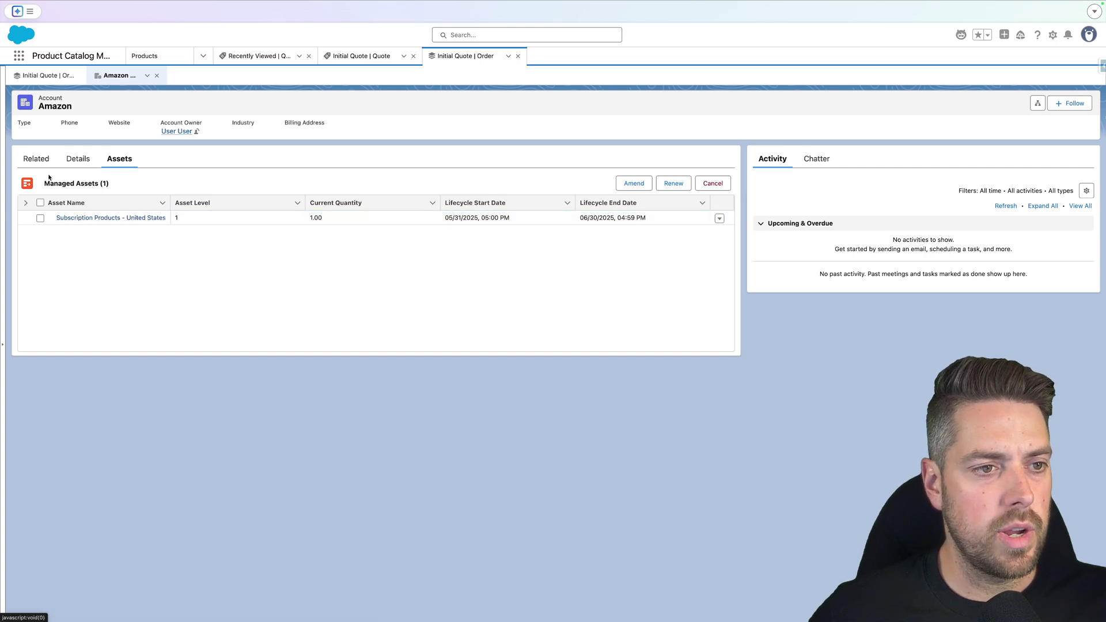
Inspect the Renewal Forecast Opportunity's Subscription Products line (1.00, USD 1,000.00), then return to Amazon
{"action": "left_click", "coordinate": [36, 160]}
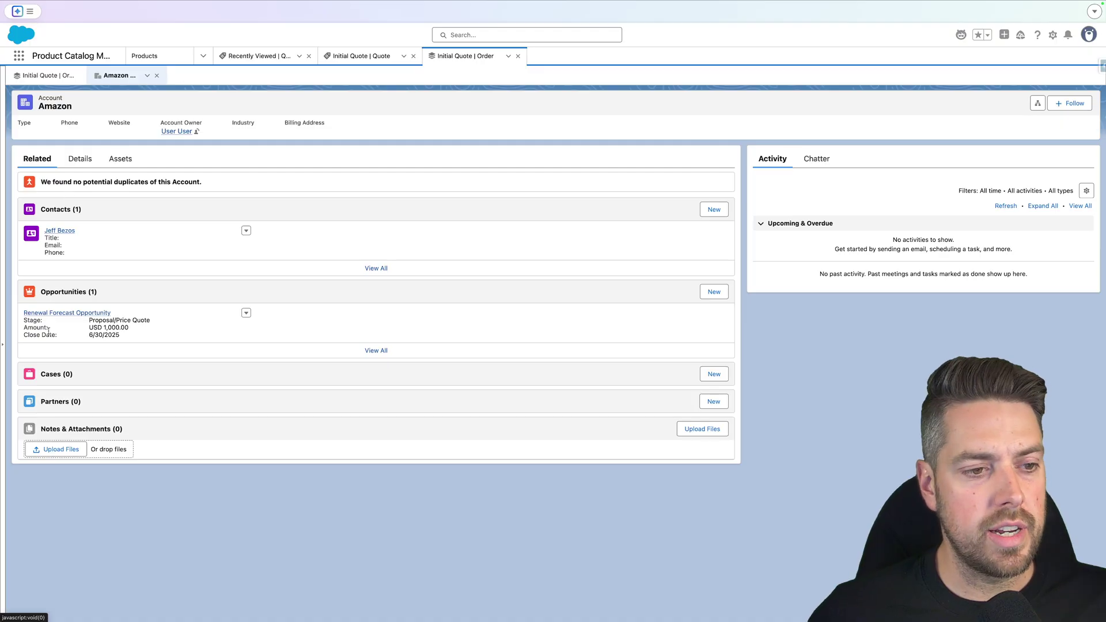
{"action": "mouse_move", "coordinate": [63, 316]}
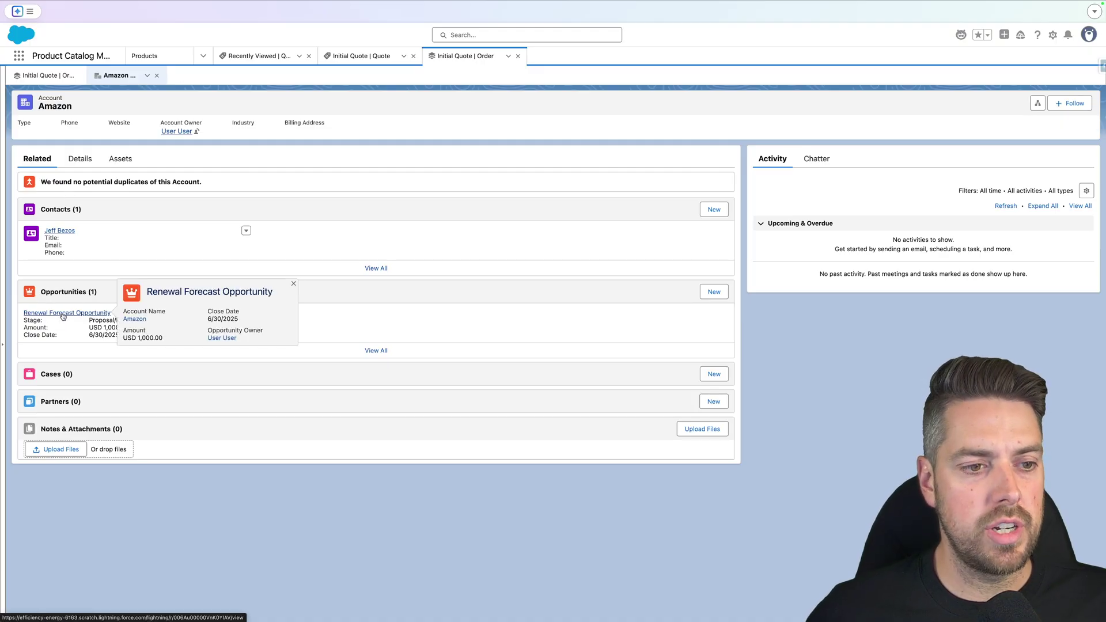
{"action": "left_click", "coordinate": [63, 314]}
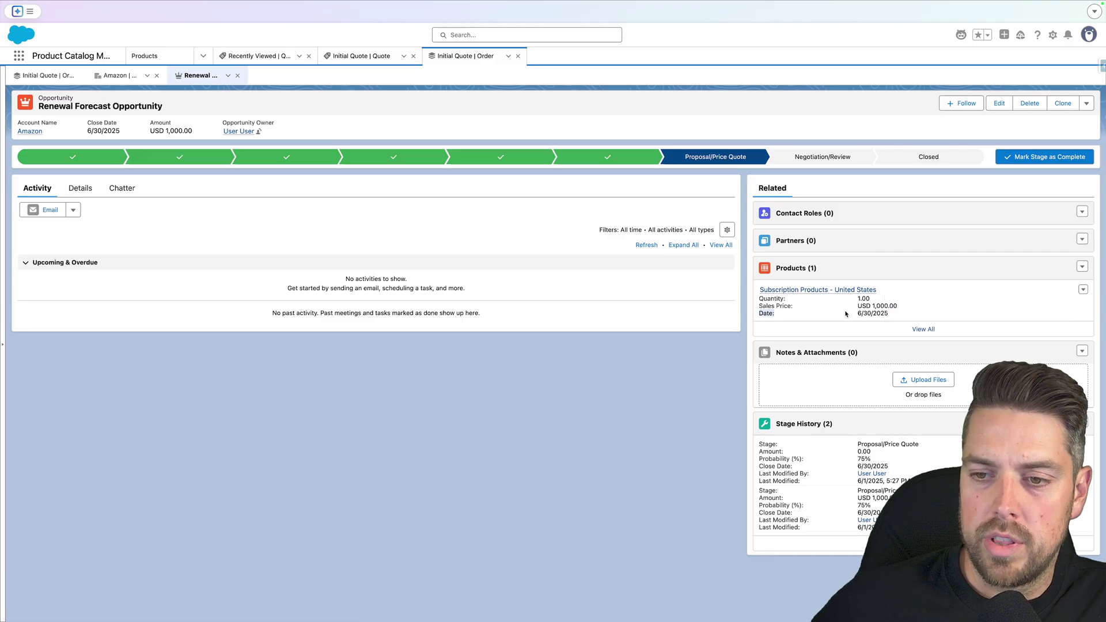
{"action": "left_click_drag", "start_coordinate": [846, 314], "coordinate": [851, 307]}
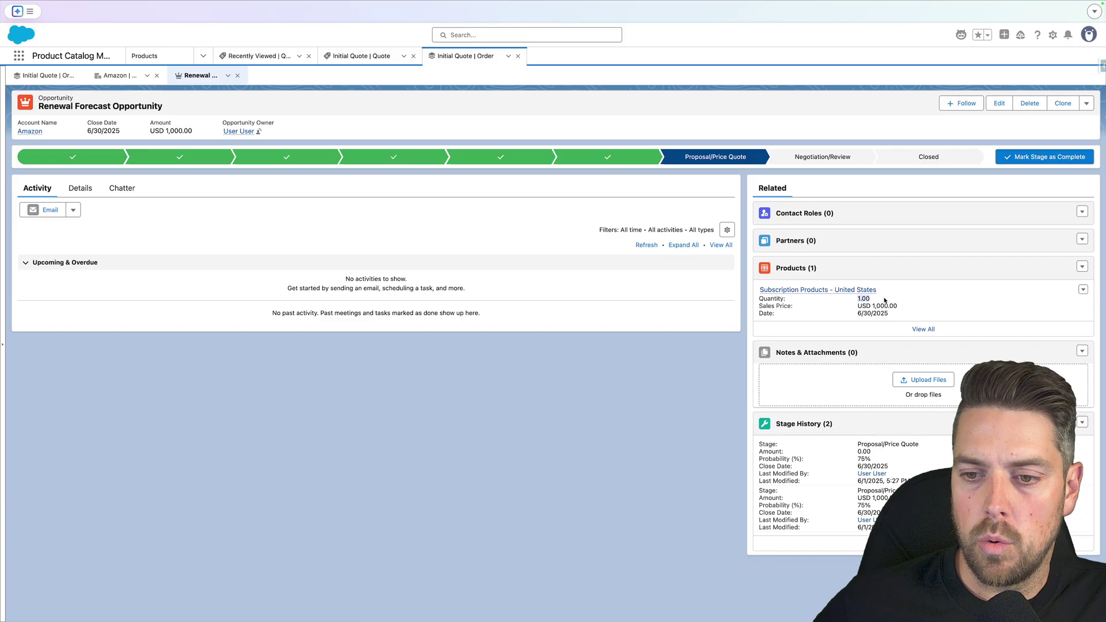
{"action": "left_click", "coordinate": [835, 292]}
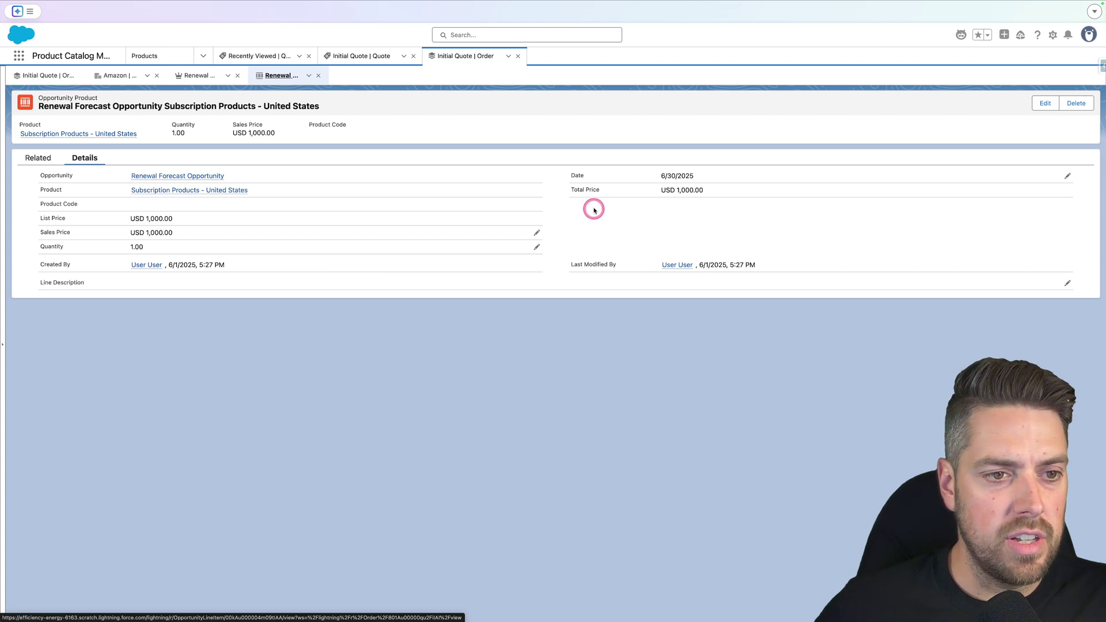
{"action": "left_click", "coordinate": [305, 177]}
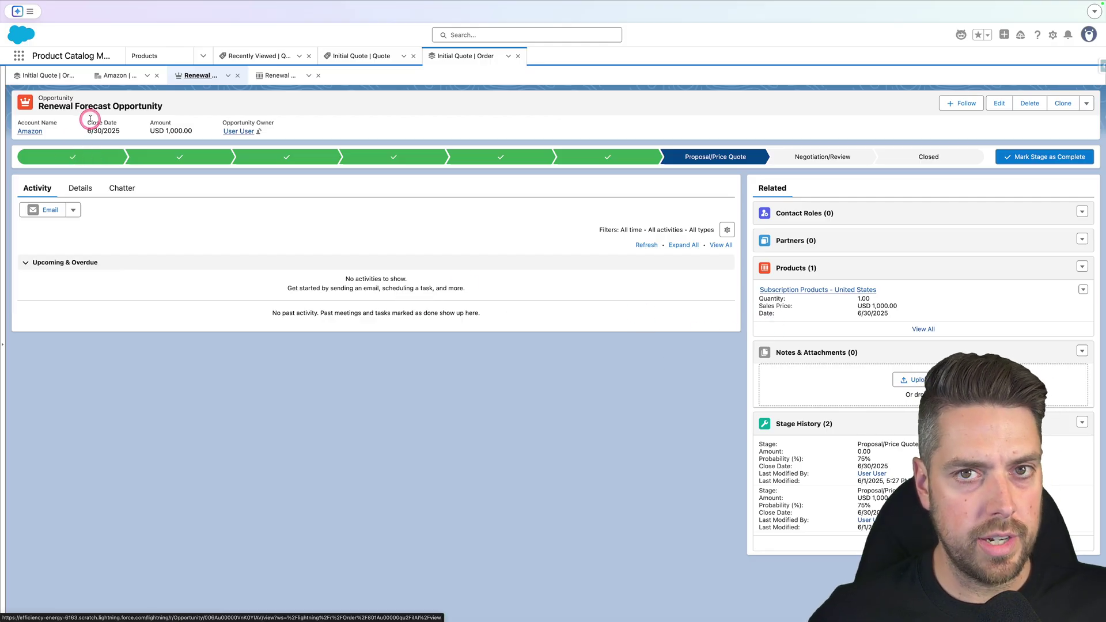
{"action": "left_click", "coordinate": [61, 77]}
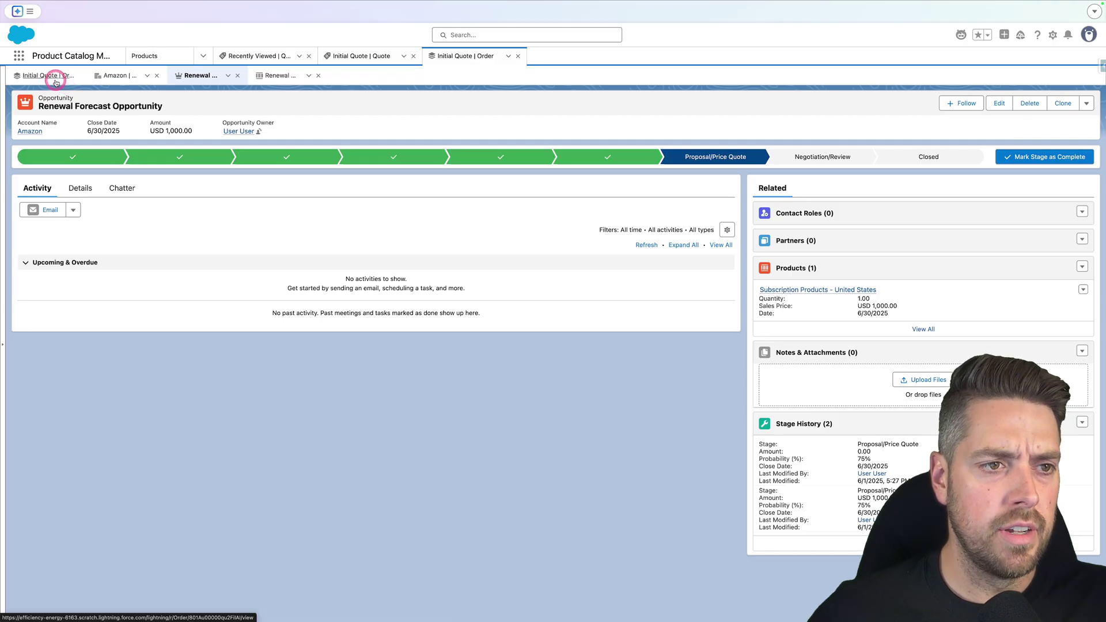
{"action": "left_click", "coordinate": [118, 75]}
Amend the Subscription Products - United States asset with an amendment date of Jun 11, 2025
{"action": "left_click", "coordinate": [120, 159]}
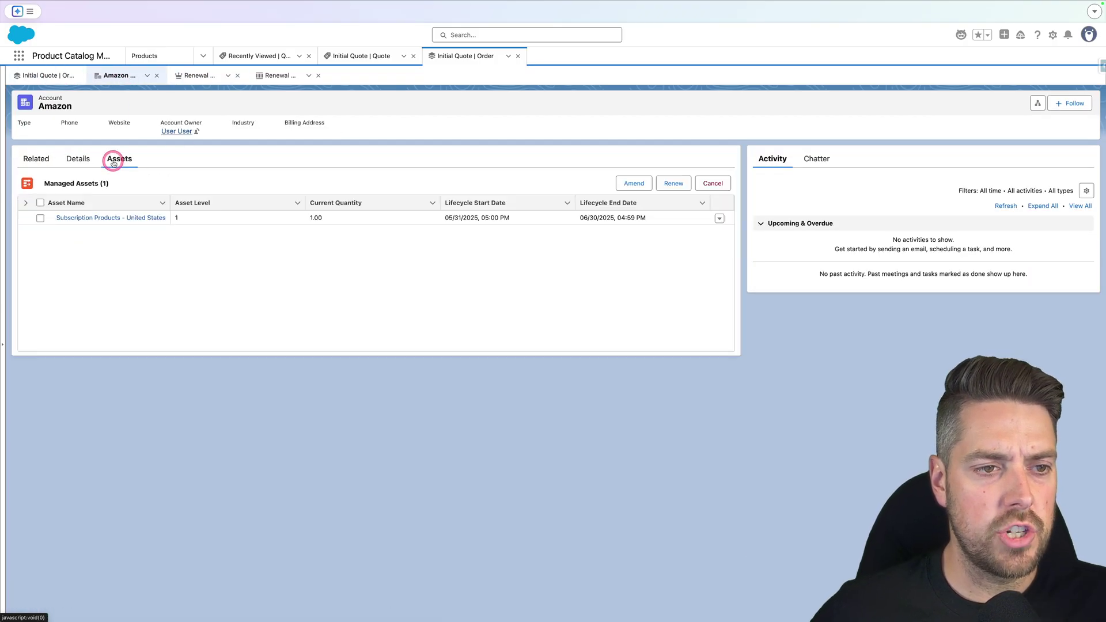
{"action": "left_click", "coordinate": [39, 221]}
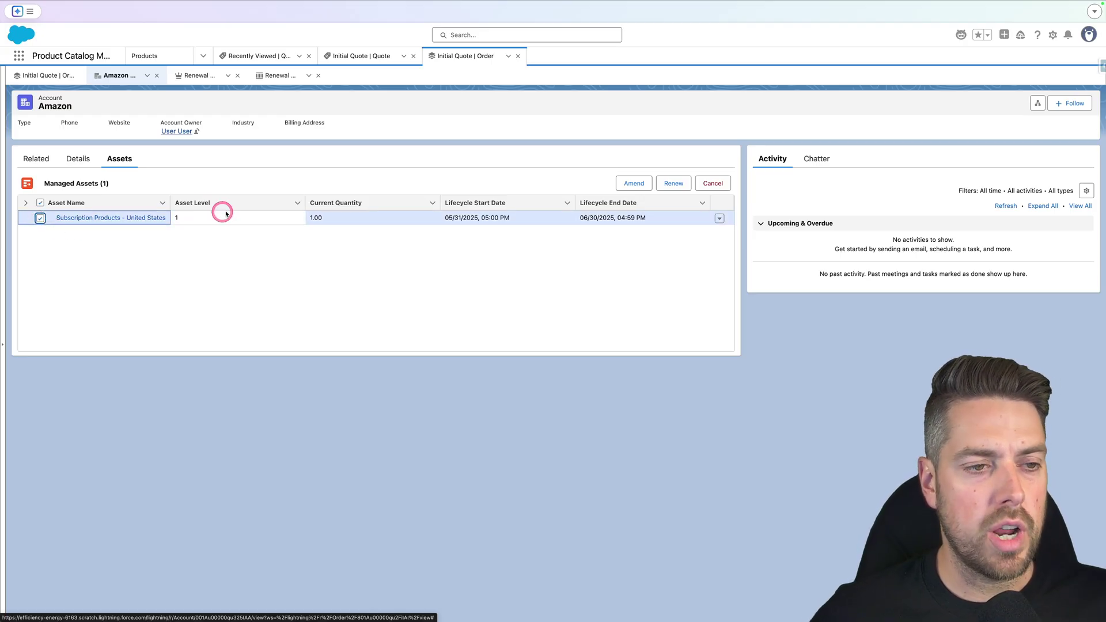
{"action": "left_click", "coordinate": [627, 183]}
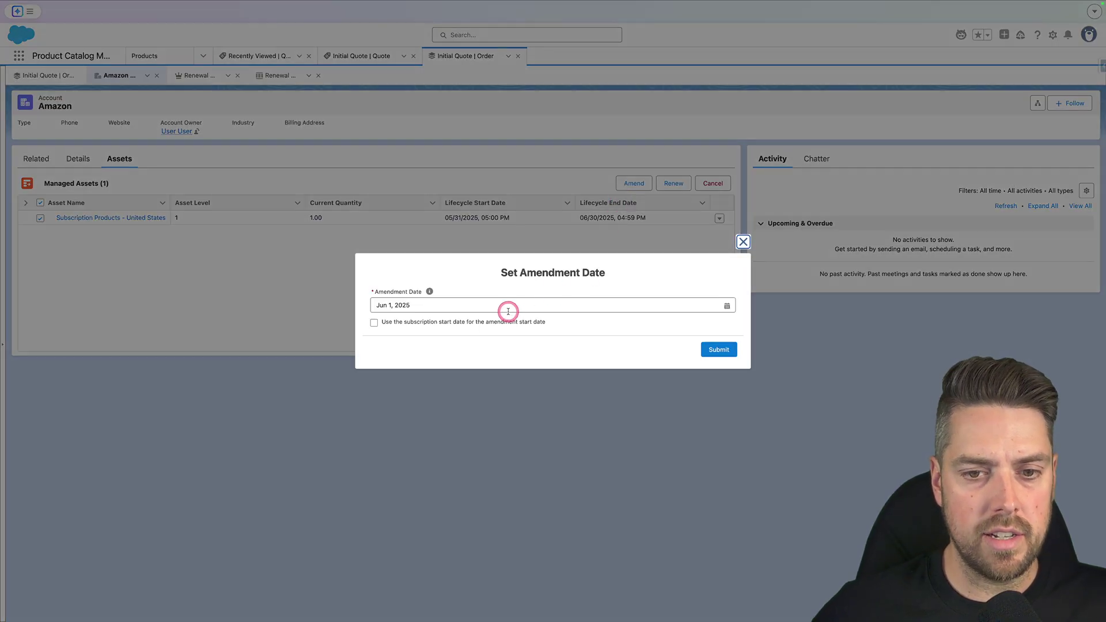
{"action": "left_click", "coordinate": [481, 301]}
{"action": "left_click", "coordinate": [478, 298]}
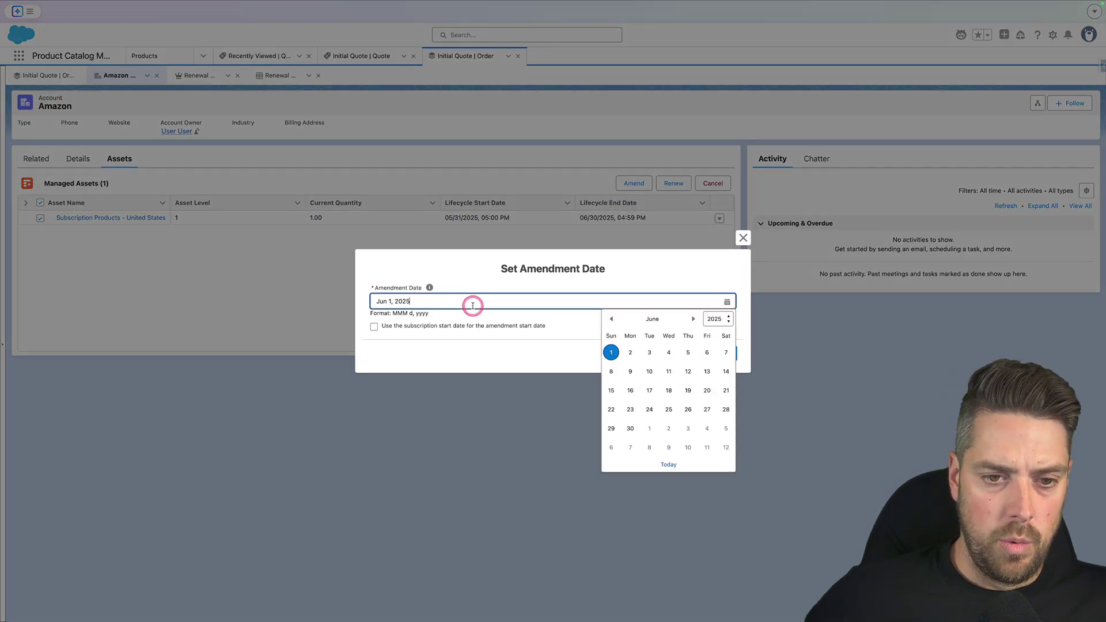
{"action": "left_click", "coordinate": [669, 371]}
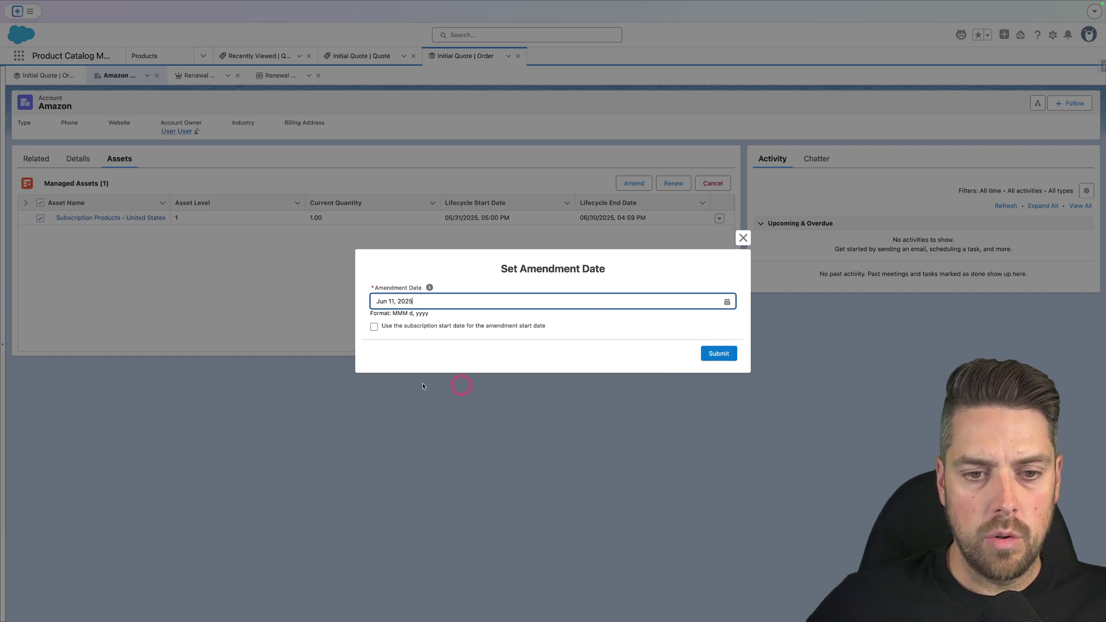
{"action": "left_click", "coordinate": [720, 355]}
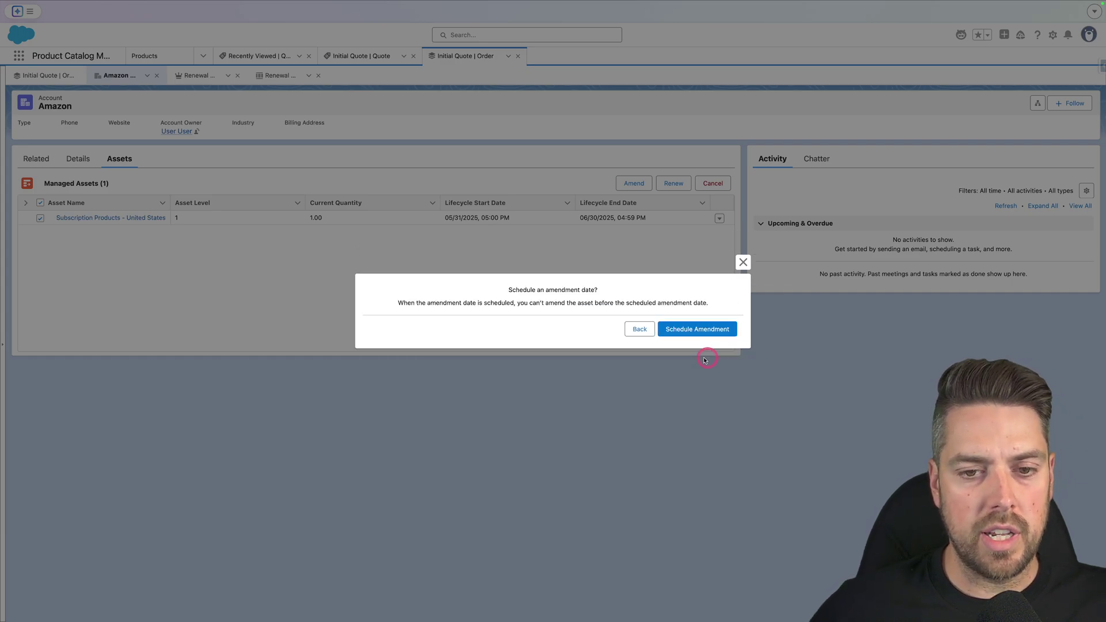
{"action": "left_click", "coordinate": [694, 332]}
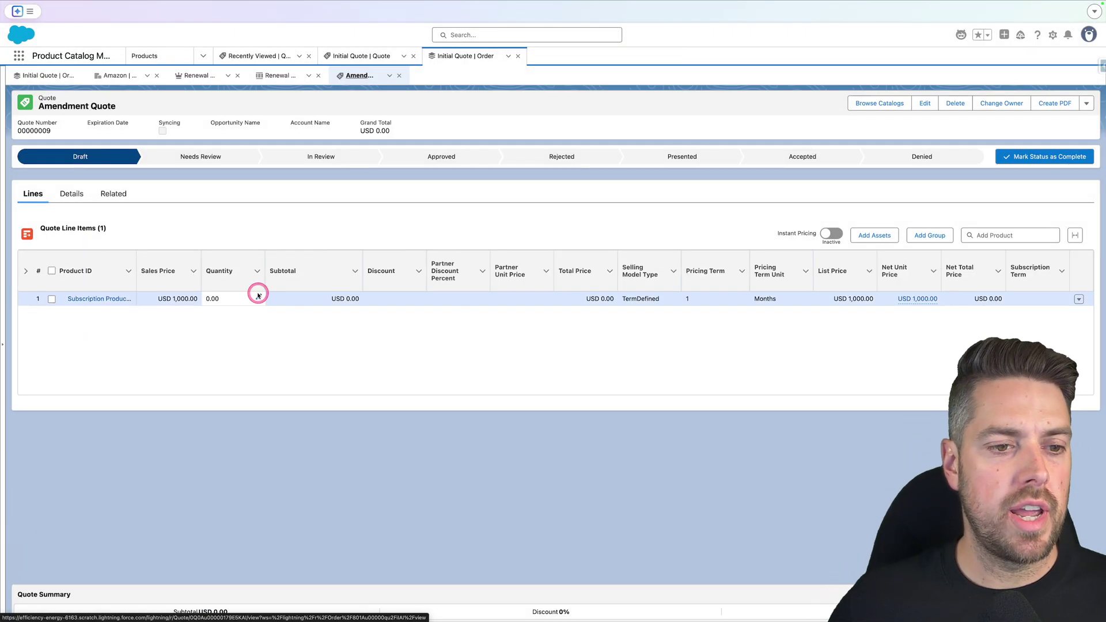
Save the amendment quote line at quantity 5, bringing the total to USD 3,333.33
{"action": "left_click", "coordinate": [255, 298]}
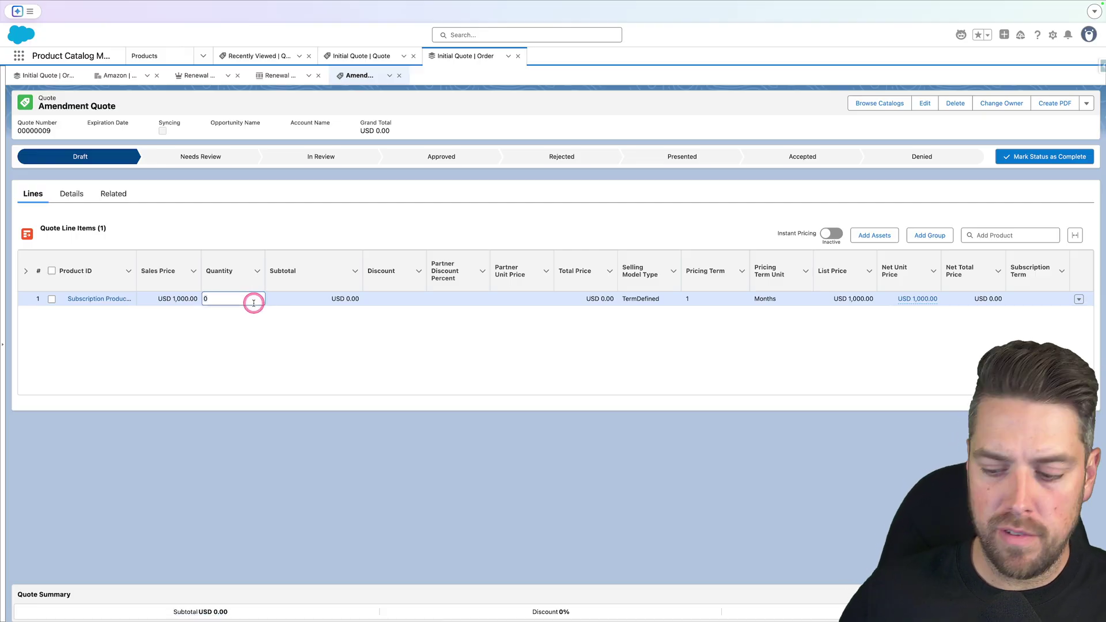
{"action": "type", "text": "5"}
{"action": "left_click", "coordinate": [301, 299]}
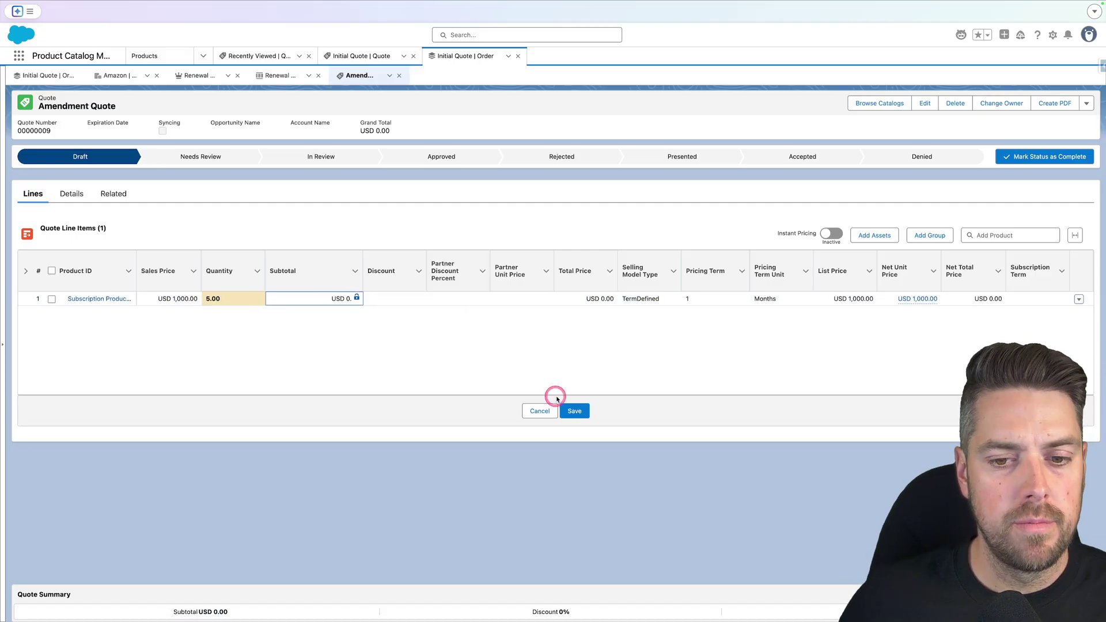
{"action": "left_click", "coordinate": [575, 411]}
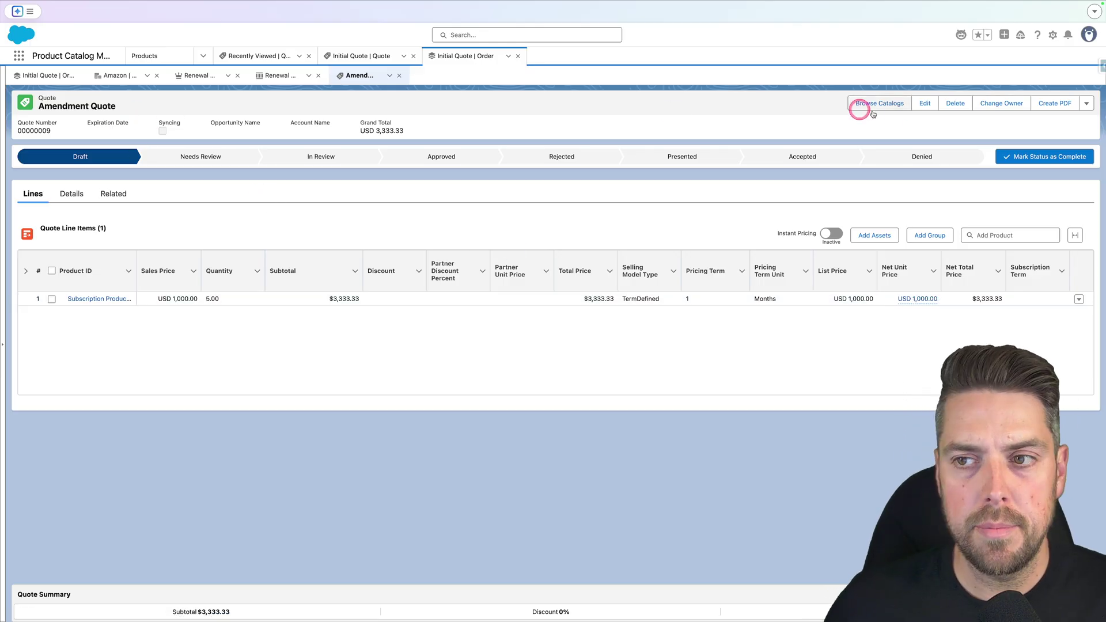
{"action": "left_click", "coordinate": [1087, 103]}
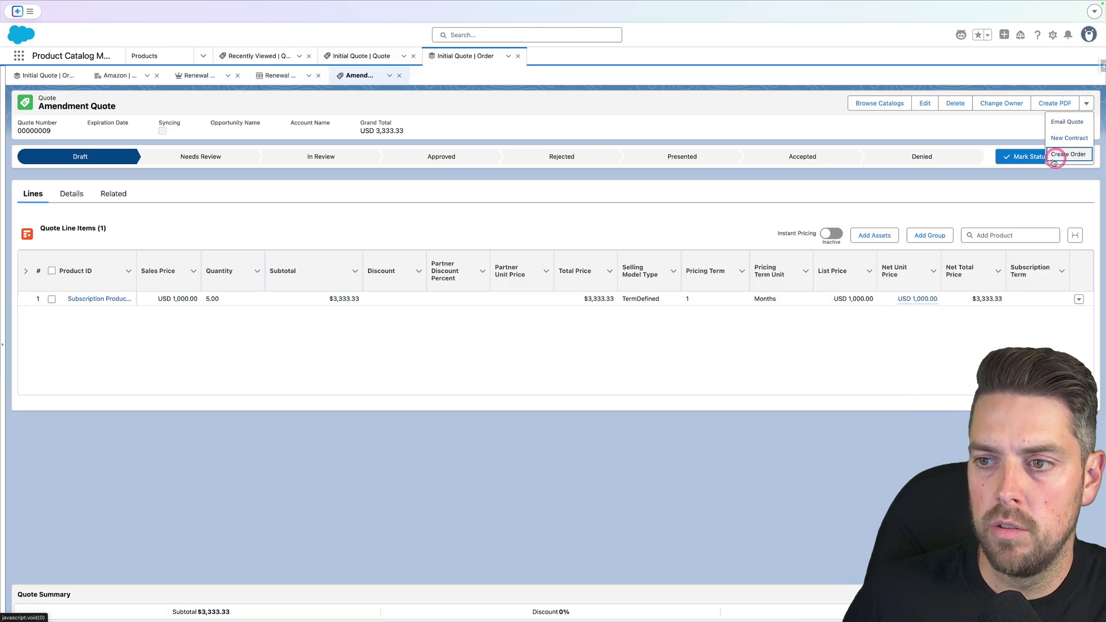
Create order 00000104 from the amendment quote and set its status to Activated
{"action": "left_click", "coordinate": [1068, 154]}
{"action": "left_click", "coordinate": [502, 60]}
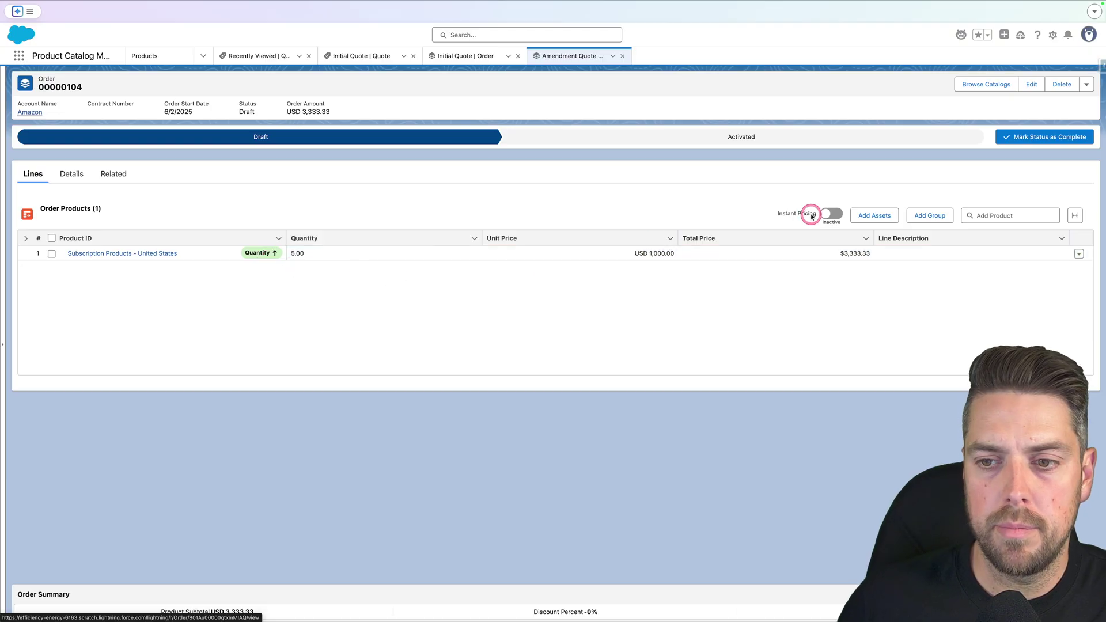
{"action": "left_click", "coordinate": [804, 141]}
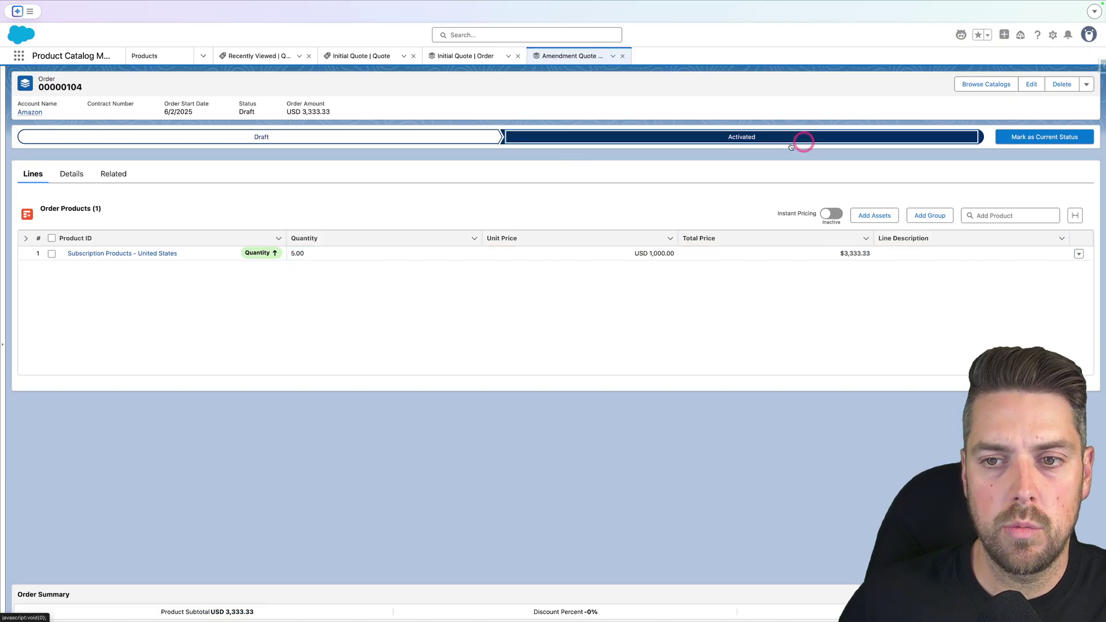
{"action": "left_click", "coordinate": [1049, 138]}
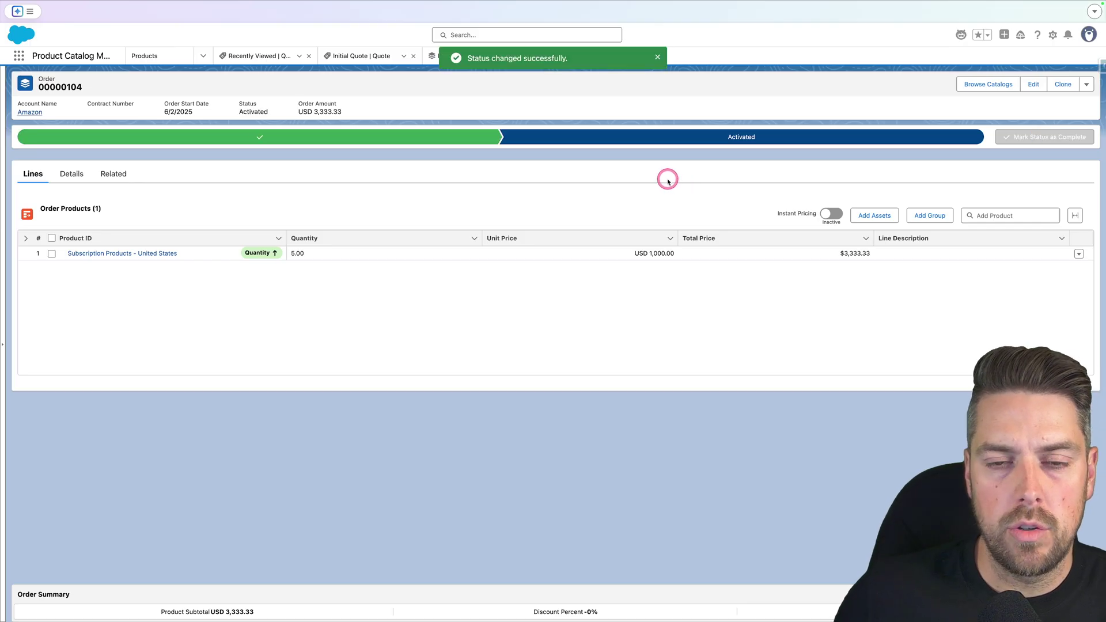
{"action": "key", "text": "ctrl+Left"}
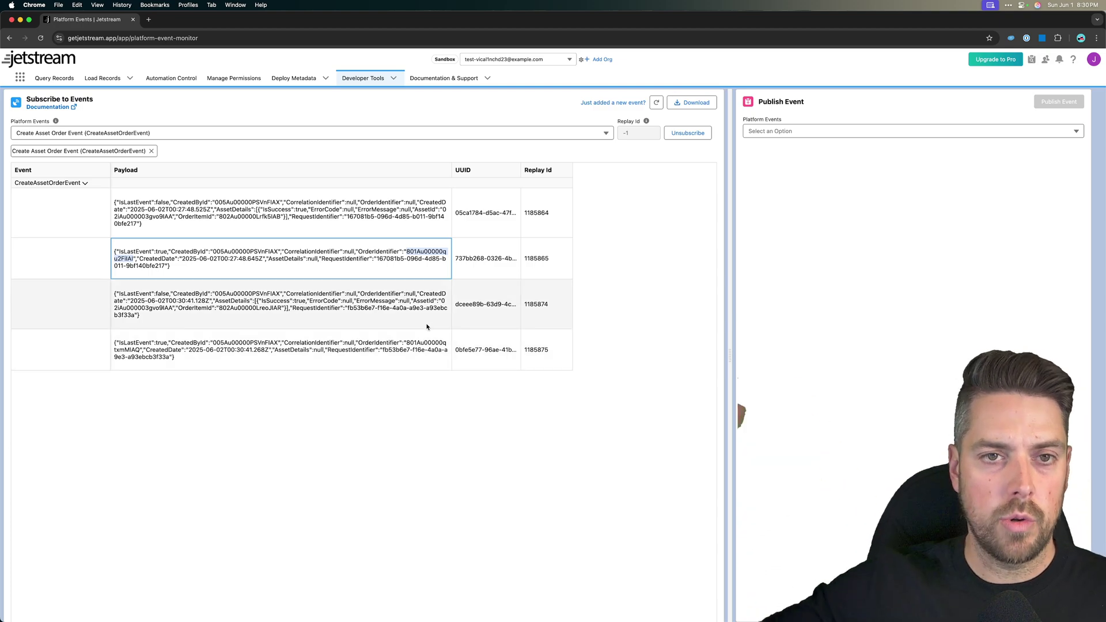
Return from Jetstream's new events to the activated order 00000104 in Salesforce
{"action": "key", "text": "ctrl+Right"}
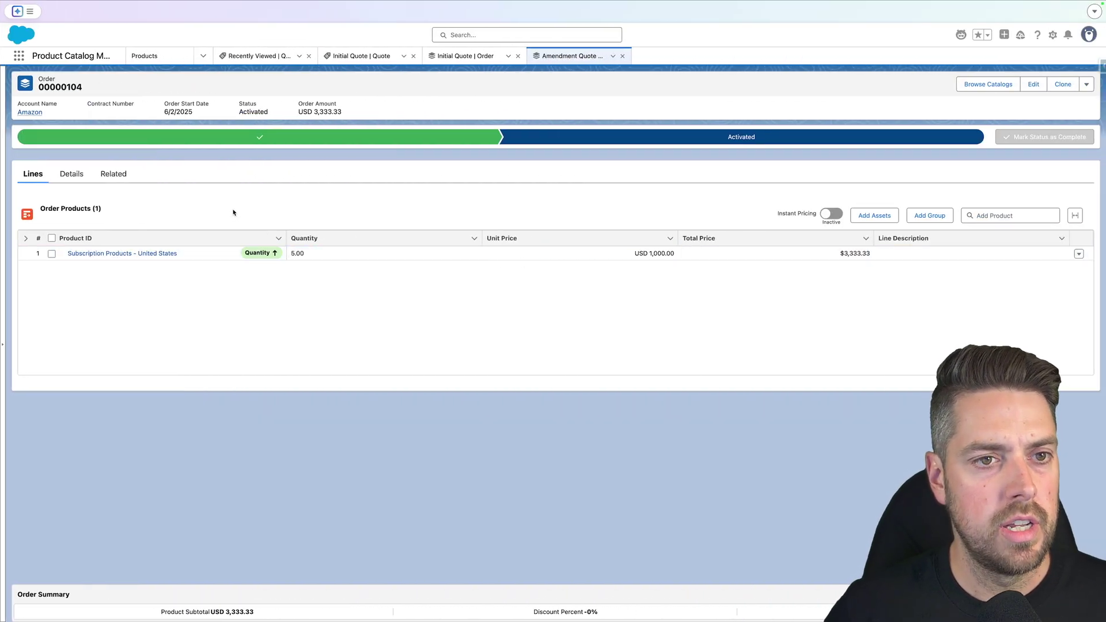
Open the Amazon account, note the opportunity's 6,000 amount, and open Renewal Forecast Opportunity
{"action": "left_click", "coordinate": [36, 112]}
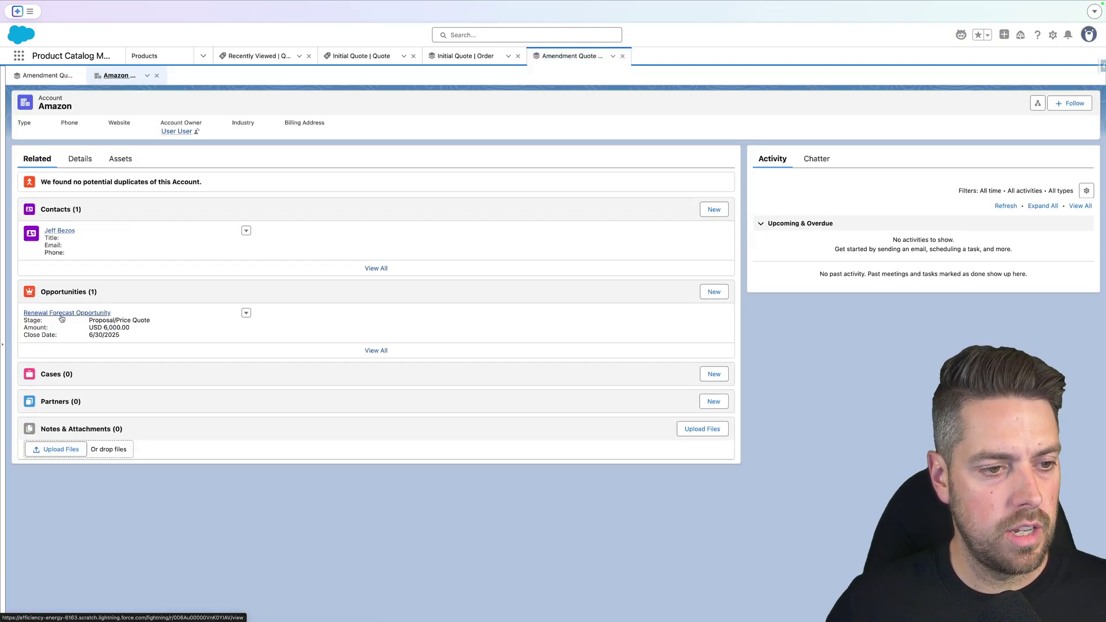
{"action": "mouse_move", "coordinate": [61, 314]}
{"action": "left_click_drag", "start_coordinate": [110, 327], "coordinate": [128, 330]}
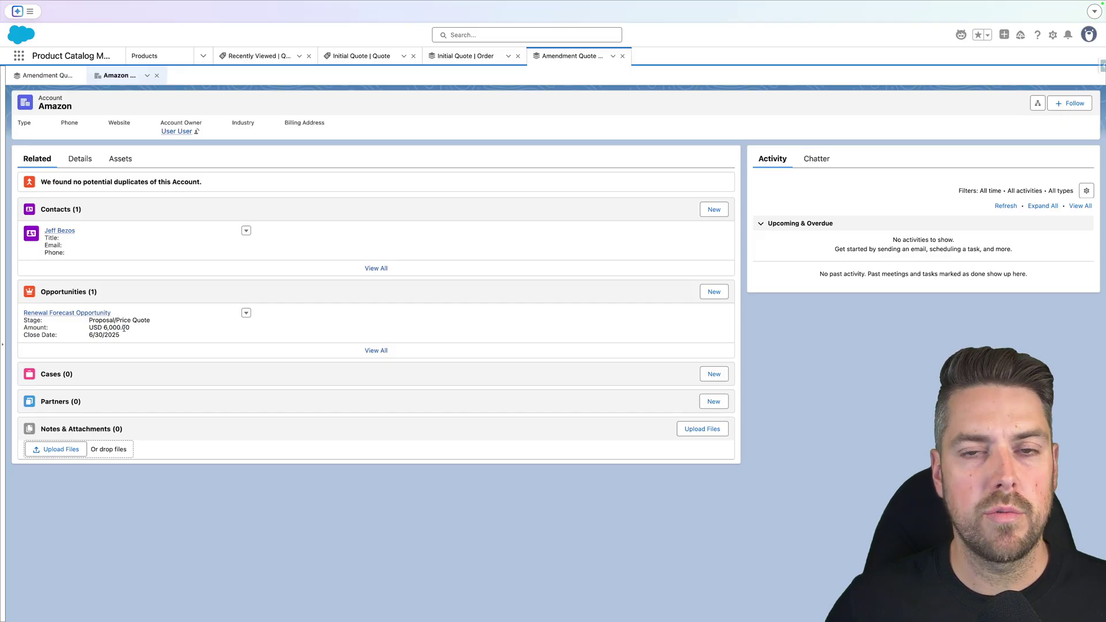
{"action": "left_click", "coordinate": [66, 314]}
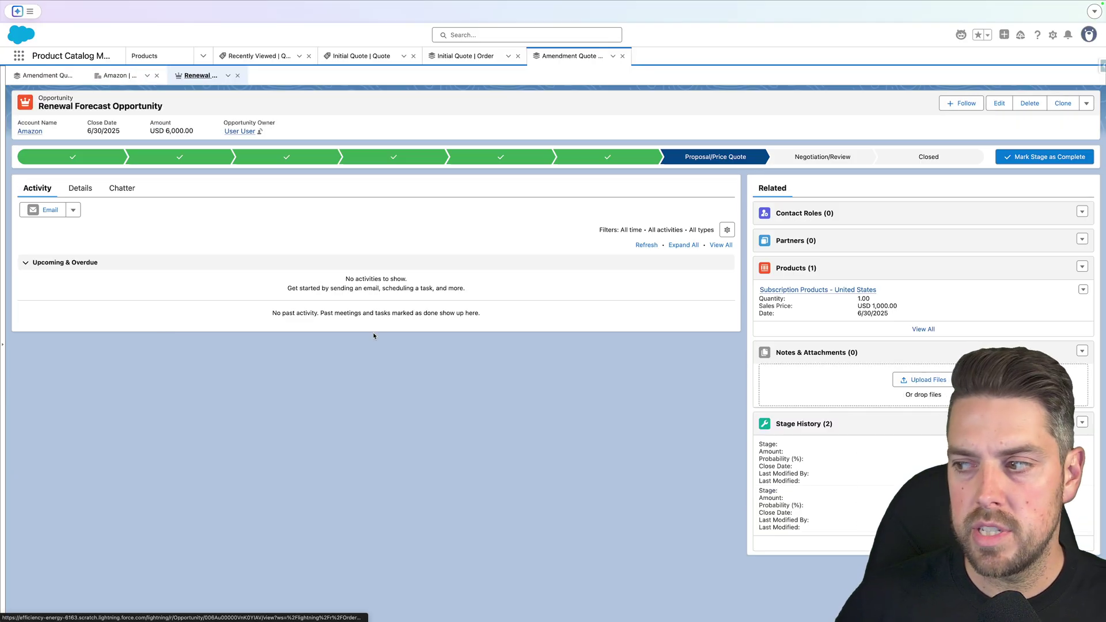
Check the Subscription Products line's quantity 6.00 and date 6/30/2025, then return to Amazon's assets
{"action": "left_click", "coordinate": [795, 291]}
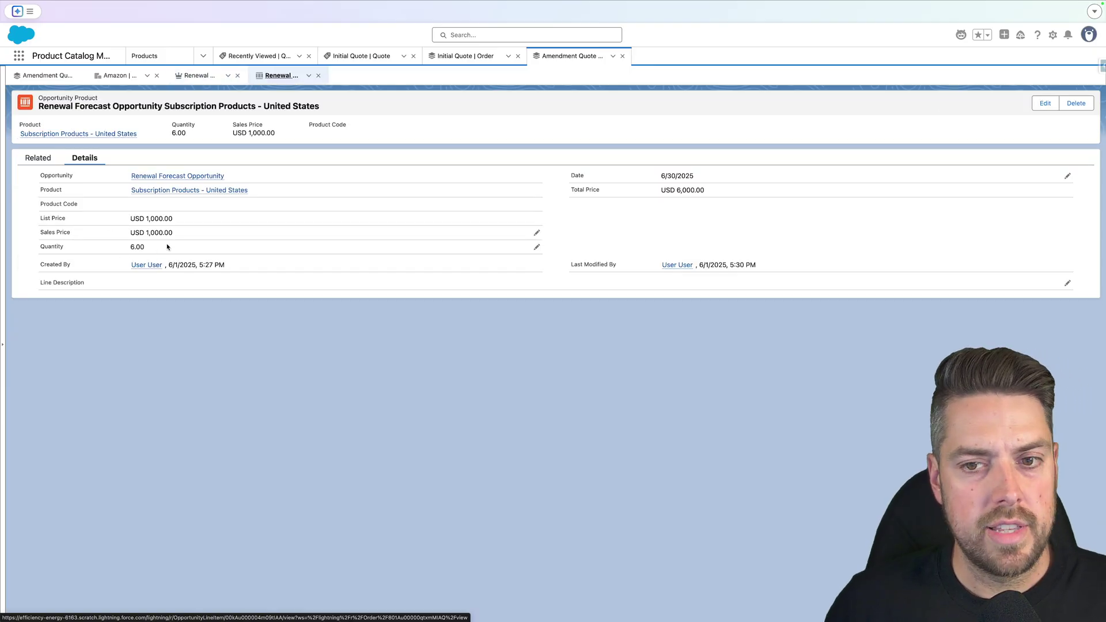
{"action": "left_click_drag", "start_coordinate": [168, 247], "coordinate": [117, 253]}
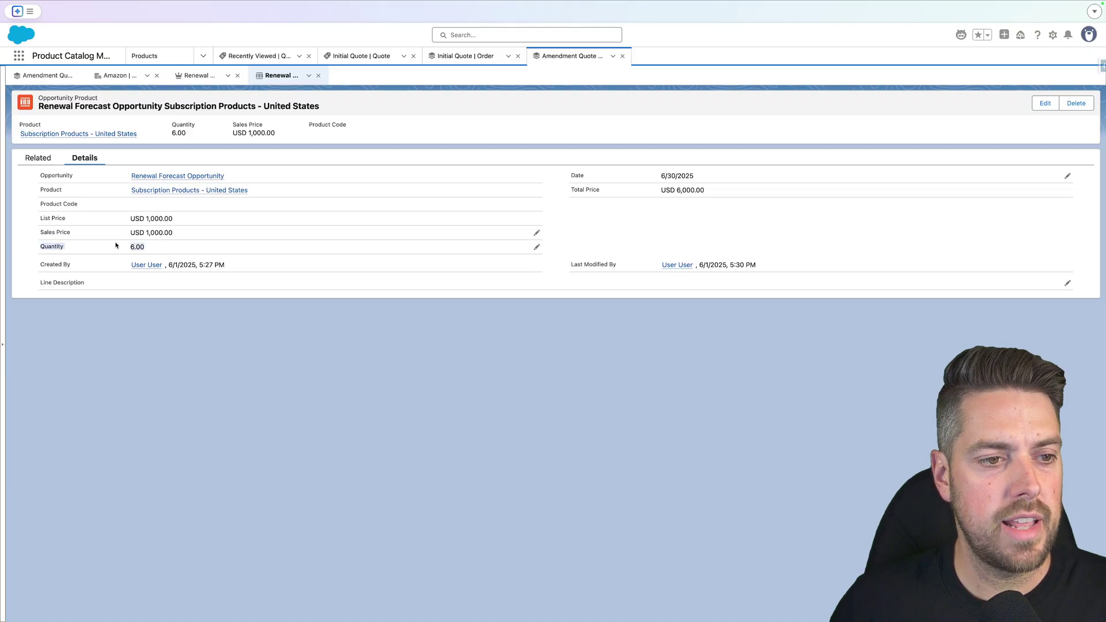
{"action": "left_click", "coordinate": [116, 246]}
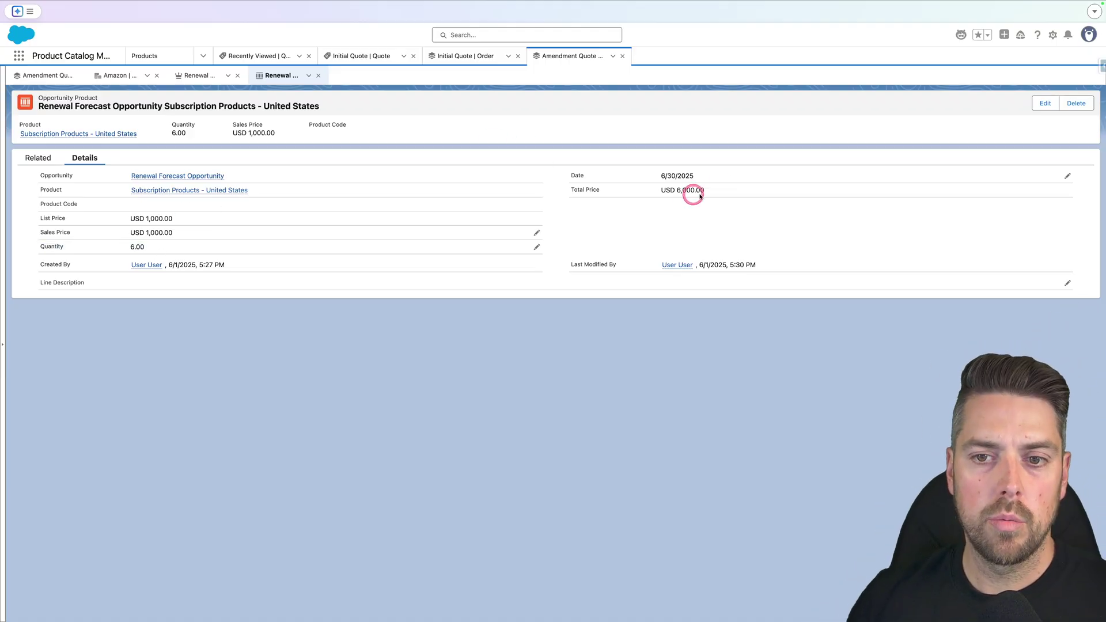
{"action": "left_click_drag", "start_coordinate": [692, 178], "coordinate": [624, 183]}
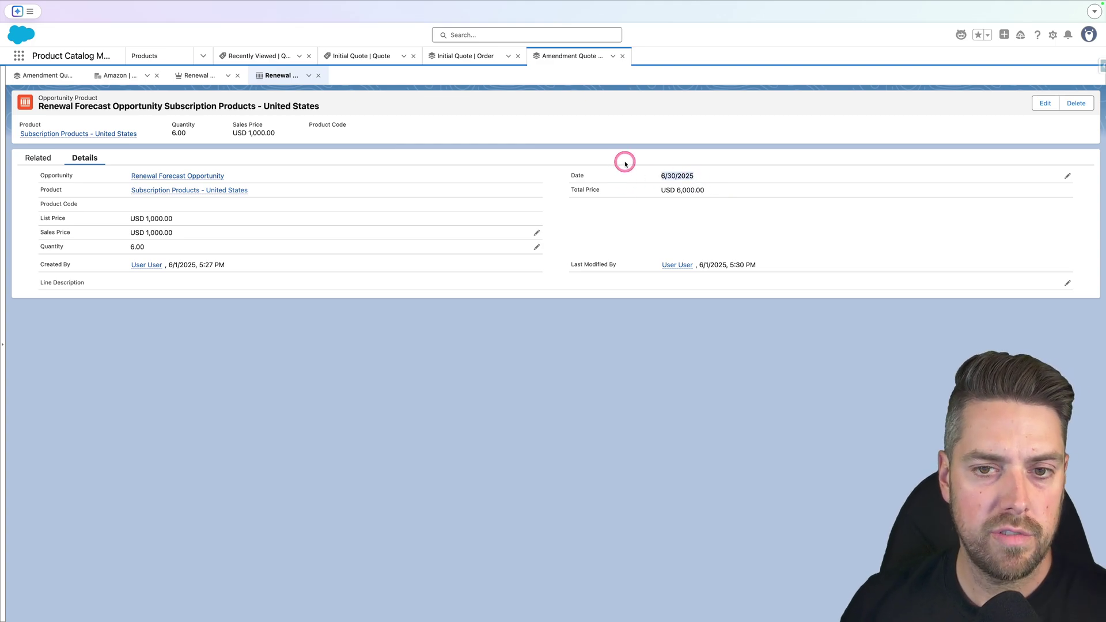
{"action": "left_click", "coordinate": [658, 60]}
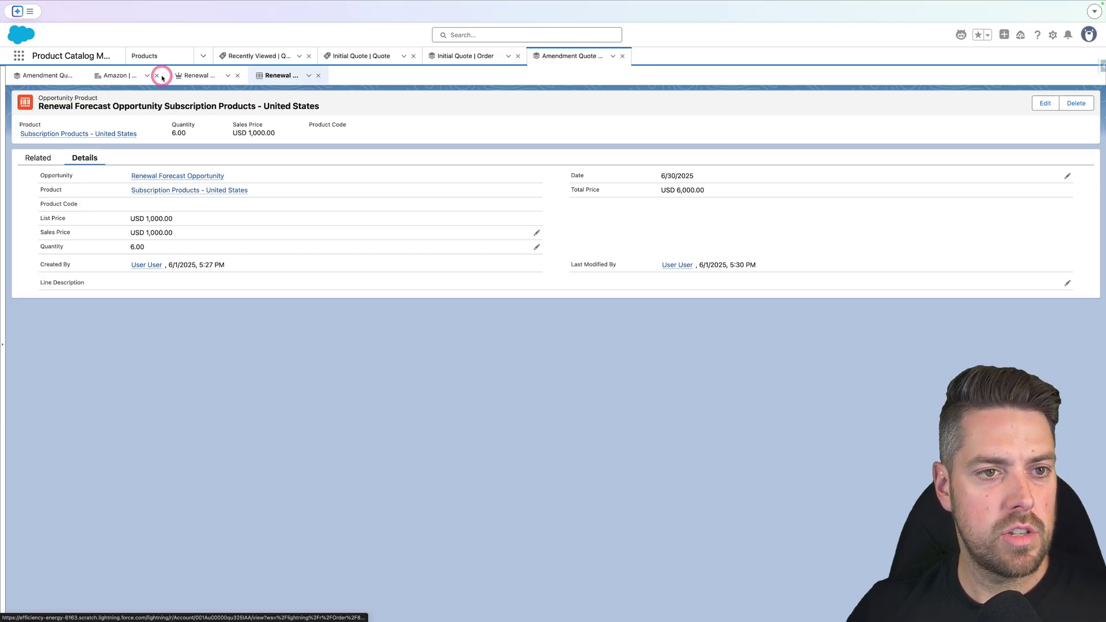
{"action": "left_click", "coordinate": [161, 77]}
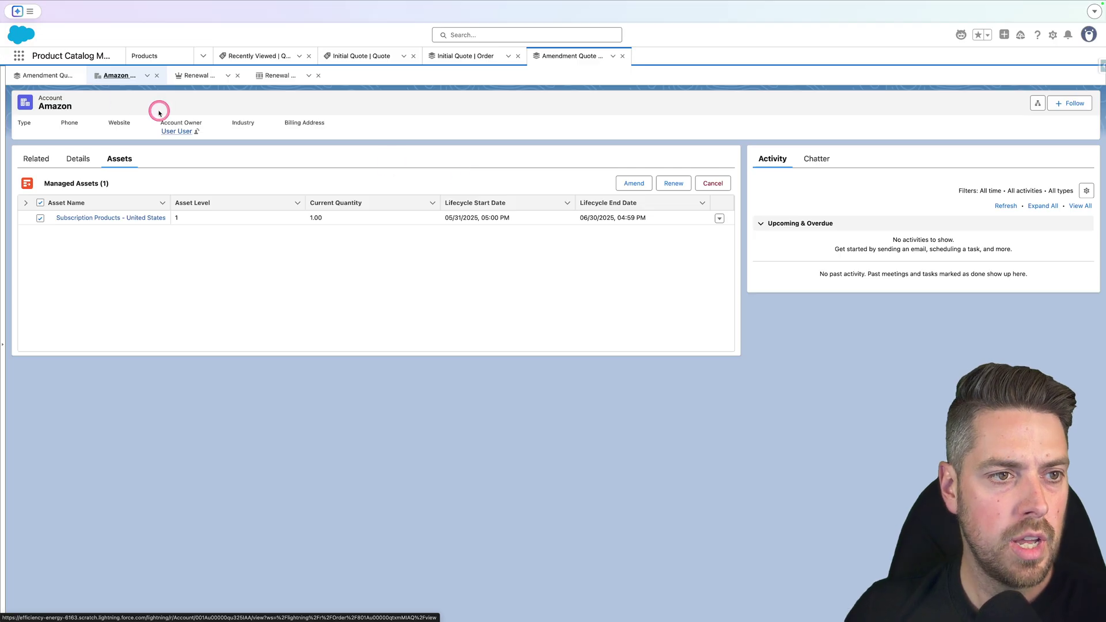
Compare against the renewal product line, then go back to the Renewal Forecast Opportunity record
{"action": "left_click", "coordinate": [264, 77]}
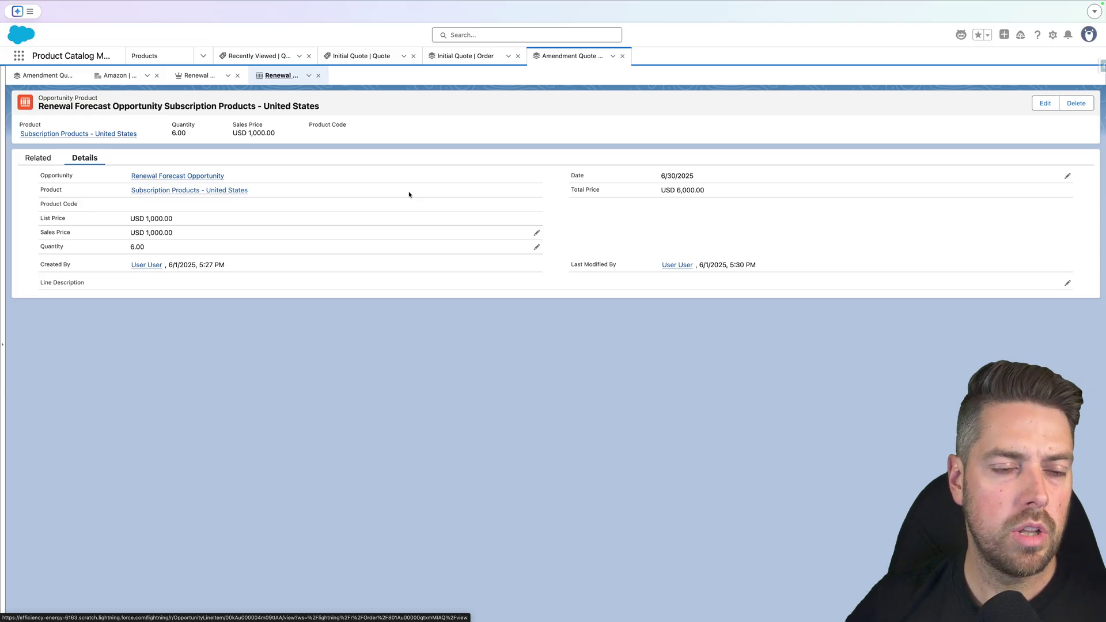
{"action": "left_click", "coordinate": [194, 76]}
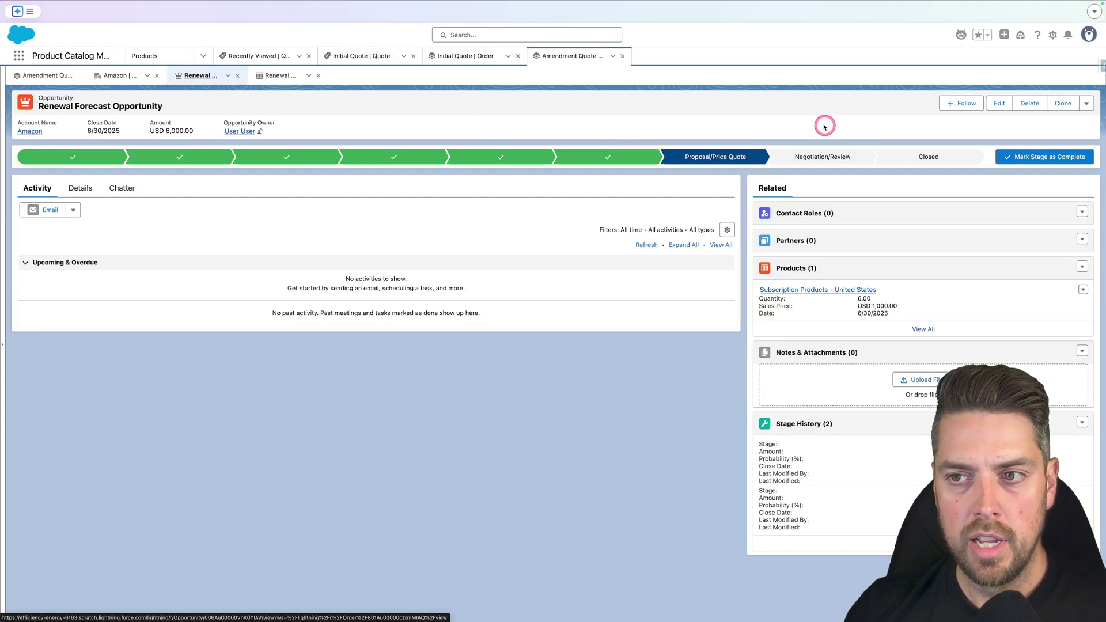
Switch to the Create Renewal Quote - V1 flow and close the Einstein panel
{"action": "mouse_move", "coordinate": [672, 6]}
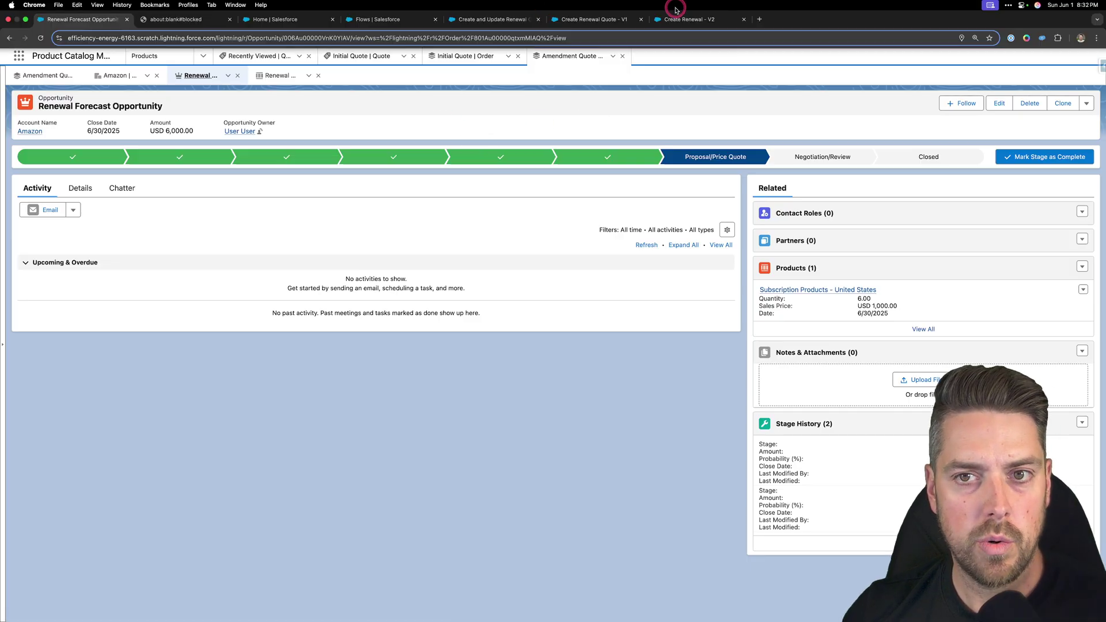
{"action": "left_click", "coordinate": [593, 19]}
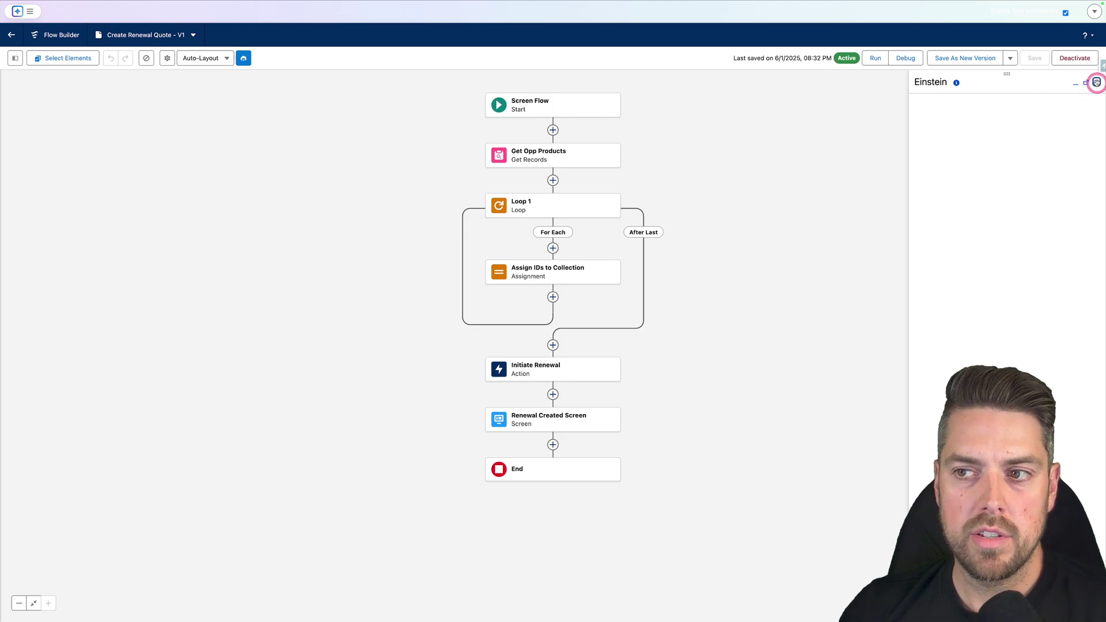
{"action": "left_click", "coordinate": [1095, 81]}
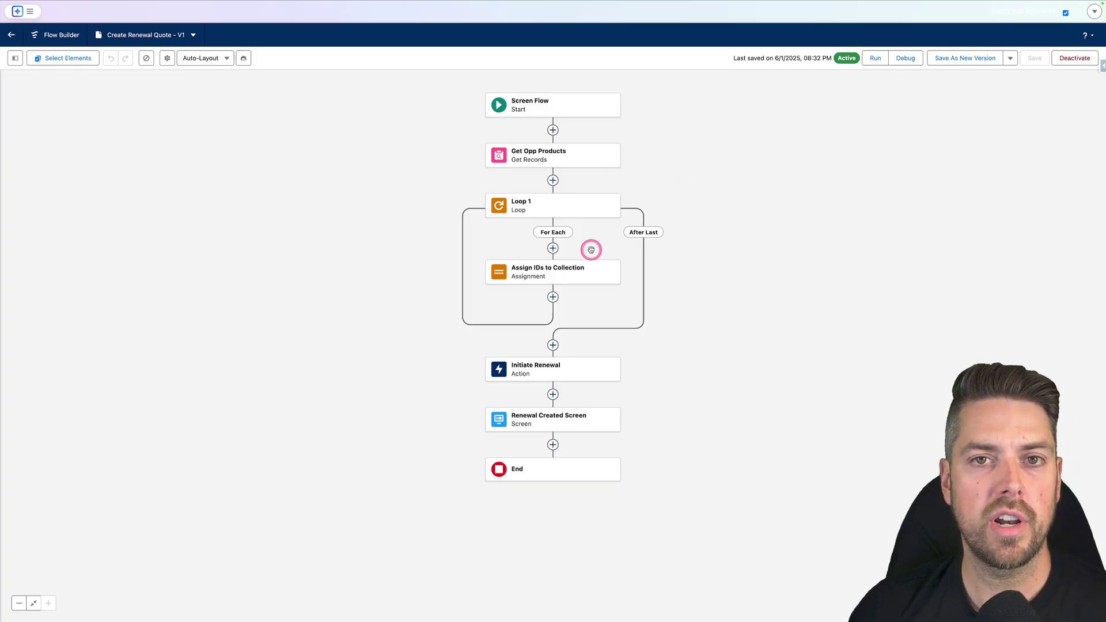
Review the Assign IDs to Collection and Initiate Renewal elements, then return to the opportunity
{"action": "left_click", "coordinate": [521, 267]}
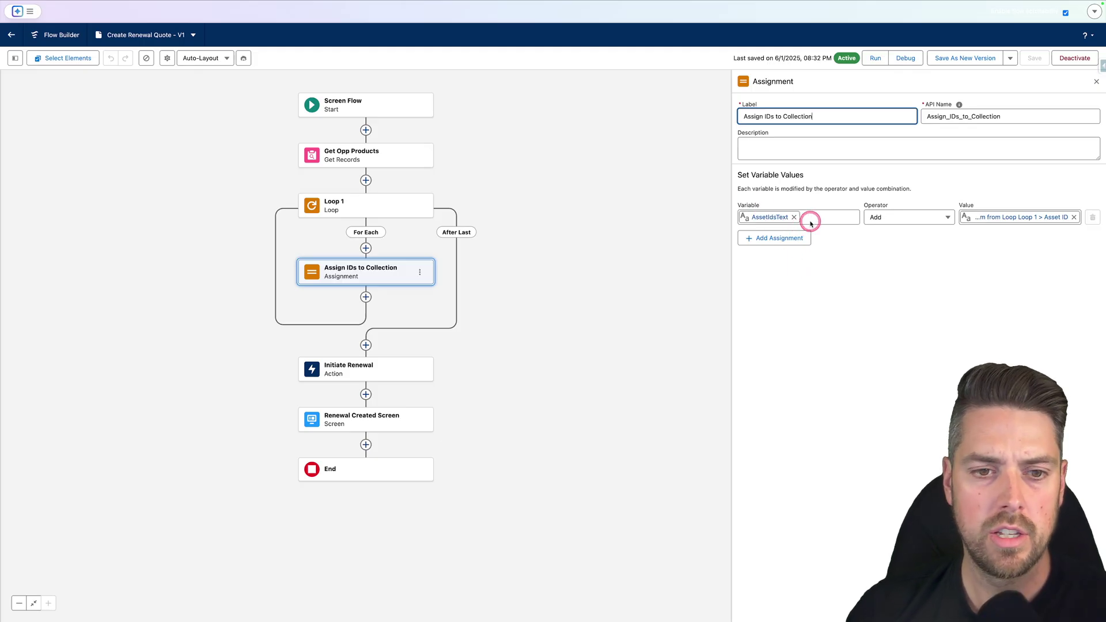
{"action": "left_click", "coordinate": [367, 369]}
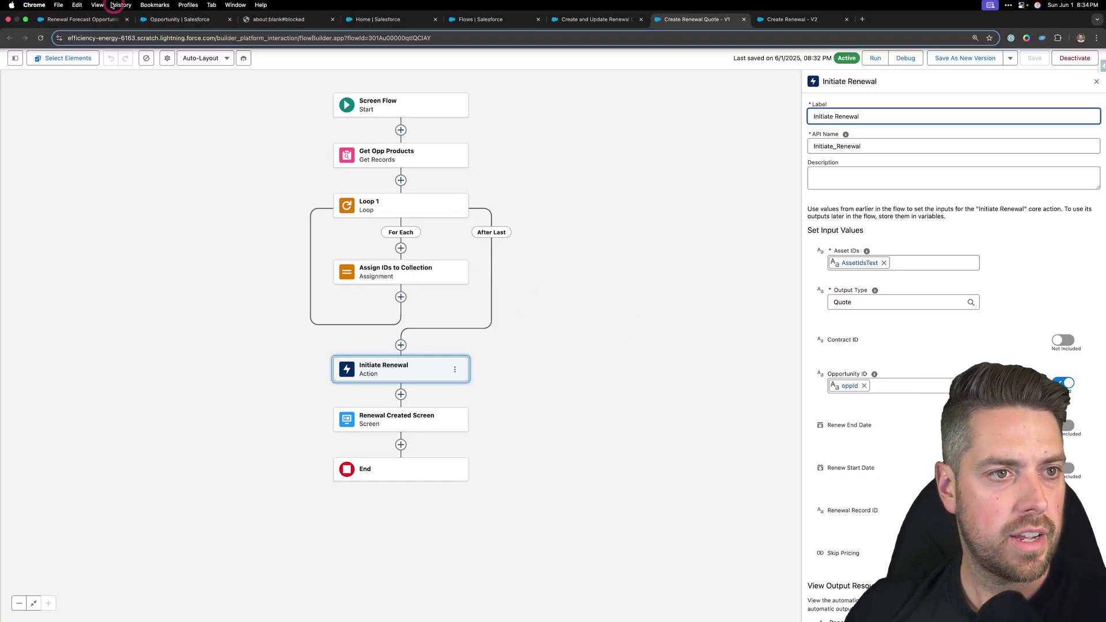
{"action": "left_click", "coordinate": [86, 20]}
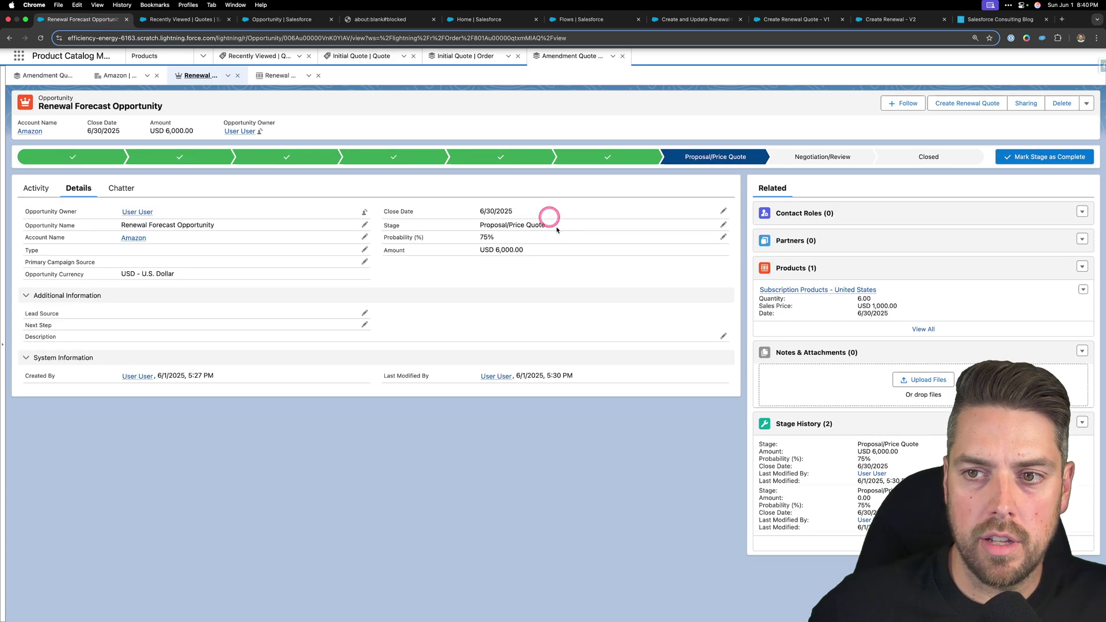
Run Create Renewal Quote on the opportunity and switch to the All Quotes list
{"action": "left_click", "coordinate": [960, 104]}
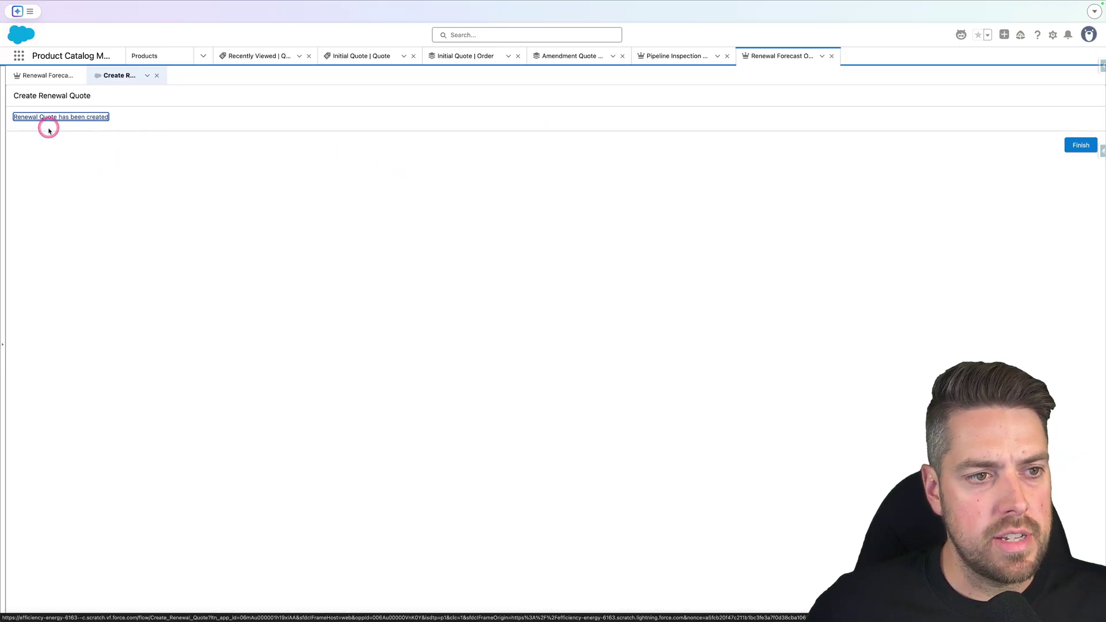
{"action": "left_click", "coordinate": [78, 19]}
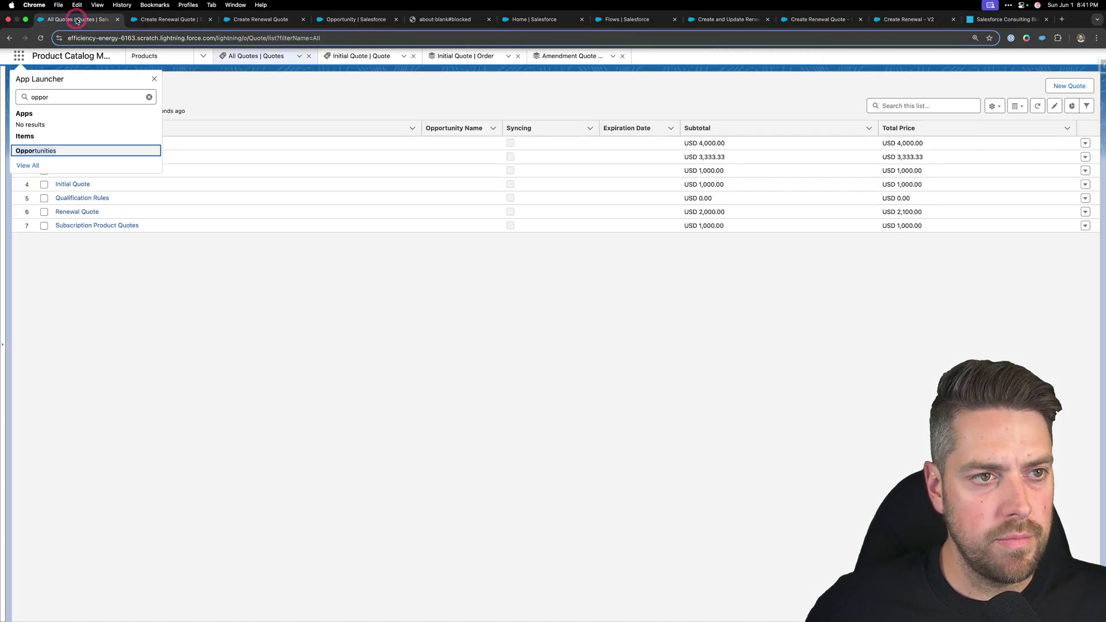
Refresh the quotes list and open the new Renewal Quote, 6.00 quantity at USD 6,000.00
{"action": "left_click", "coordinate": [371, 82]}
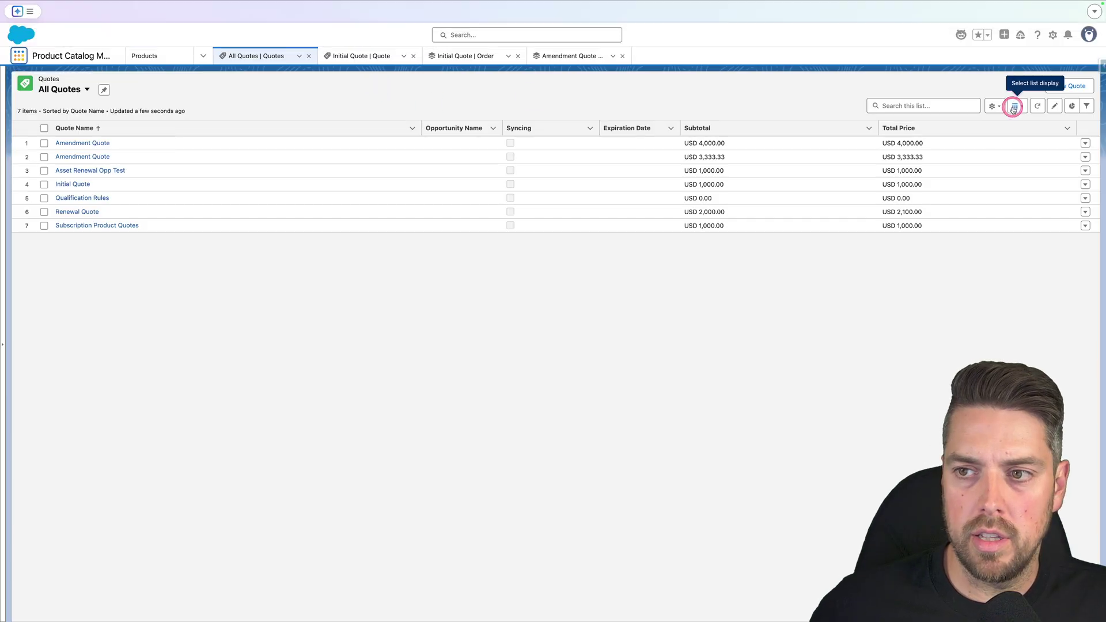
{"action": "left_click", "coordinate": [1037, 106]}
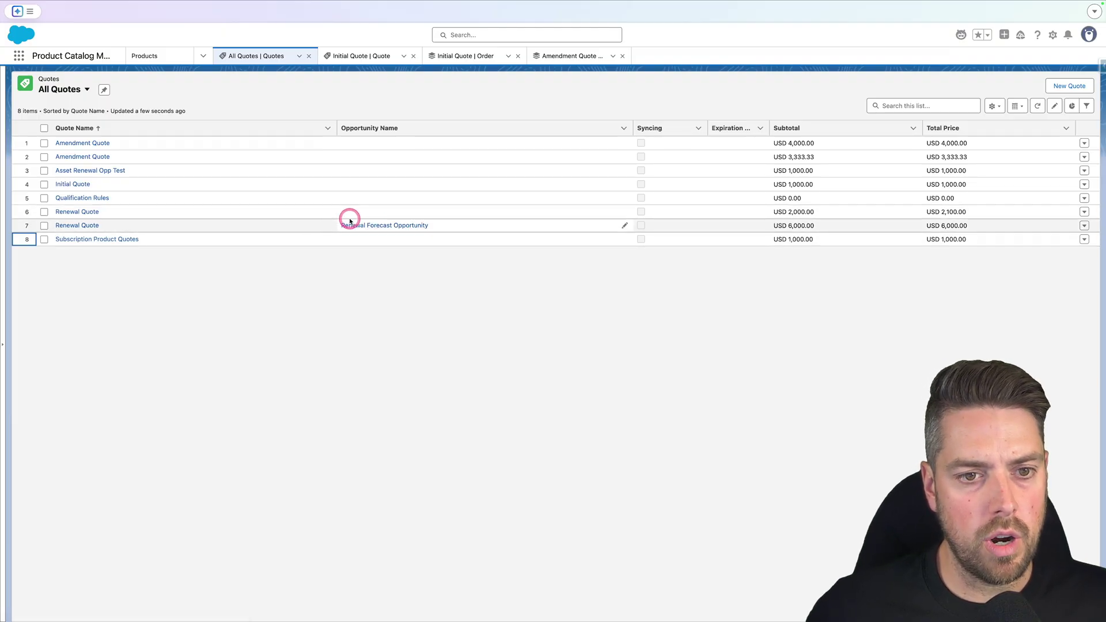
{"action": "left_click", "coordinate": [71, 226]}
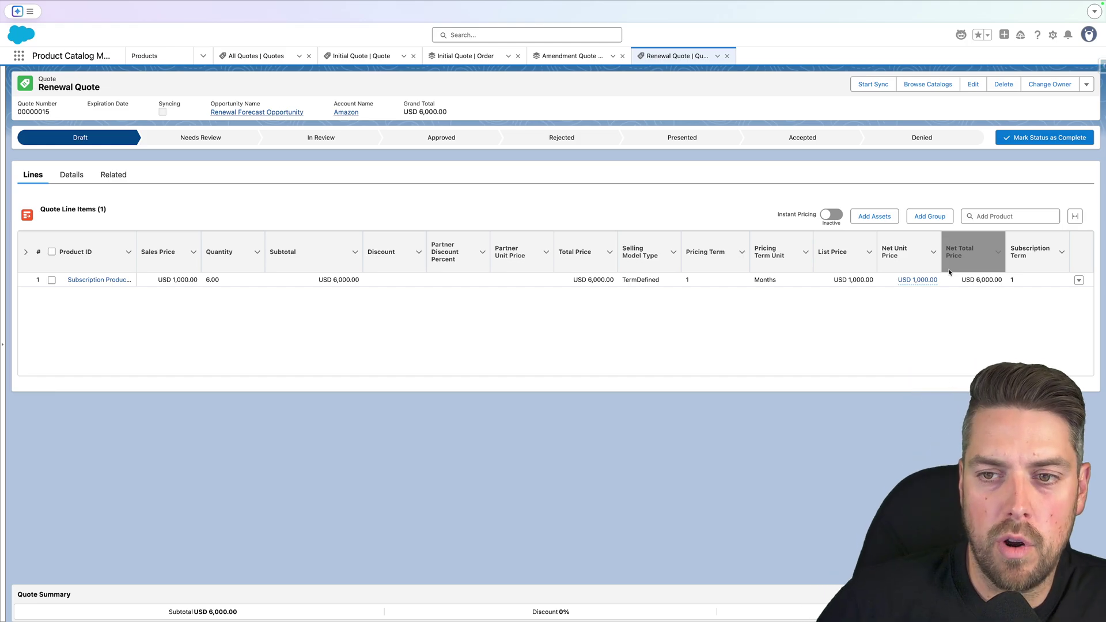
{"action": "left_click", "coordinate": [886, 240]}
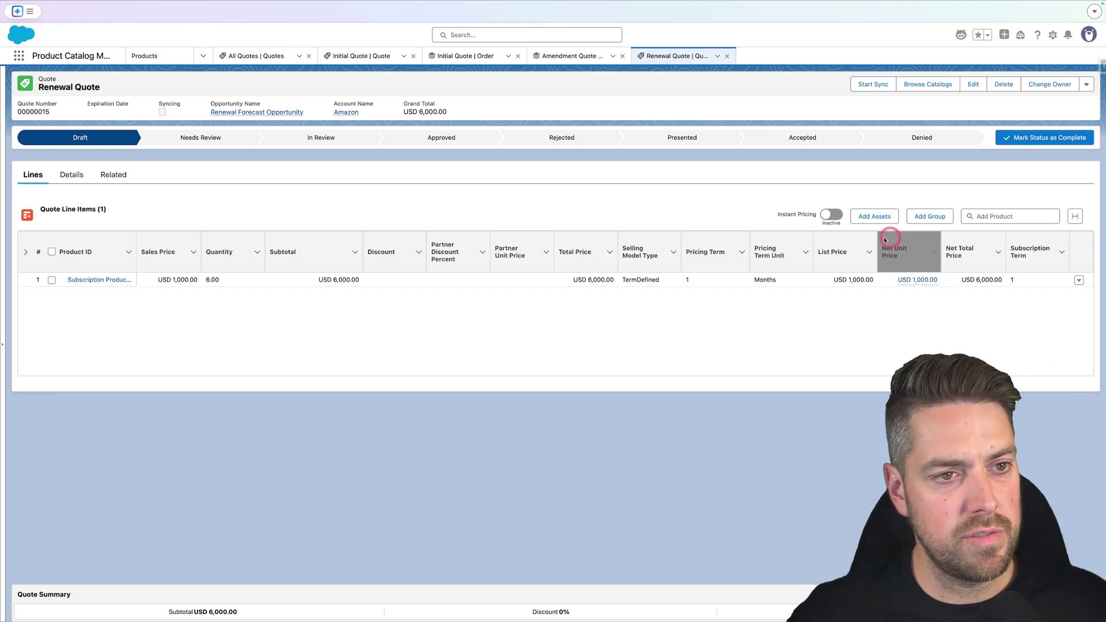